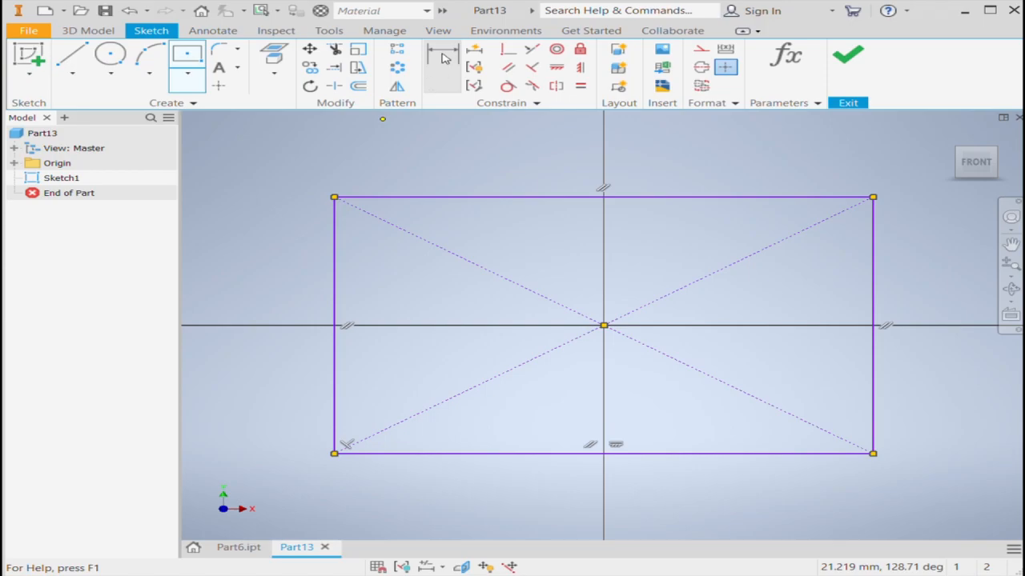
Dimension the centred rectangle to 137 mm wide and 137 mm high
click(509, 202)
click(505, 182)
text(137)
key(Return)
scroll(534, 263, down, 5)
scroll(522, 253, up, 3)
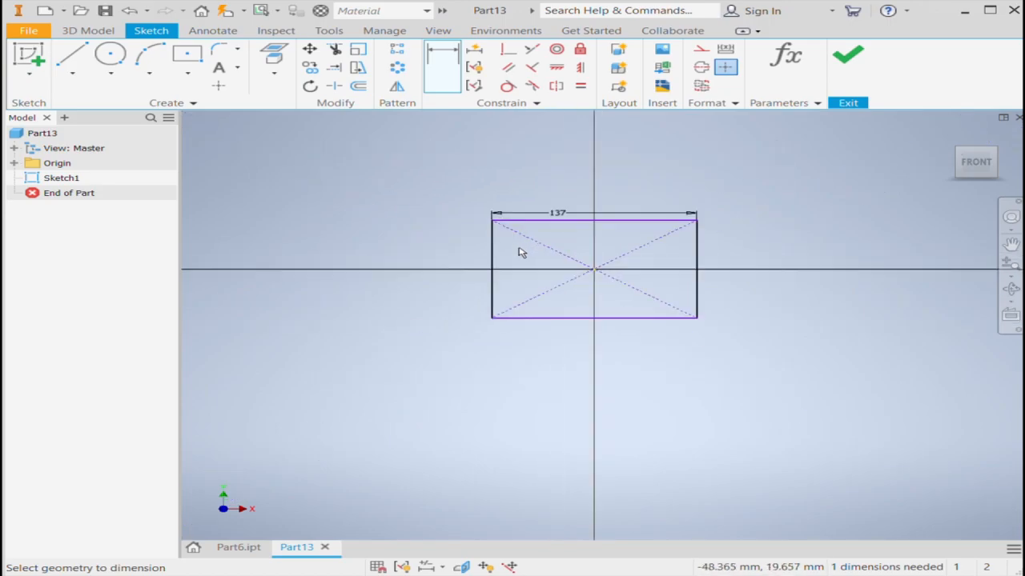
click(491, 253)
click(421, 253)
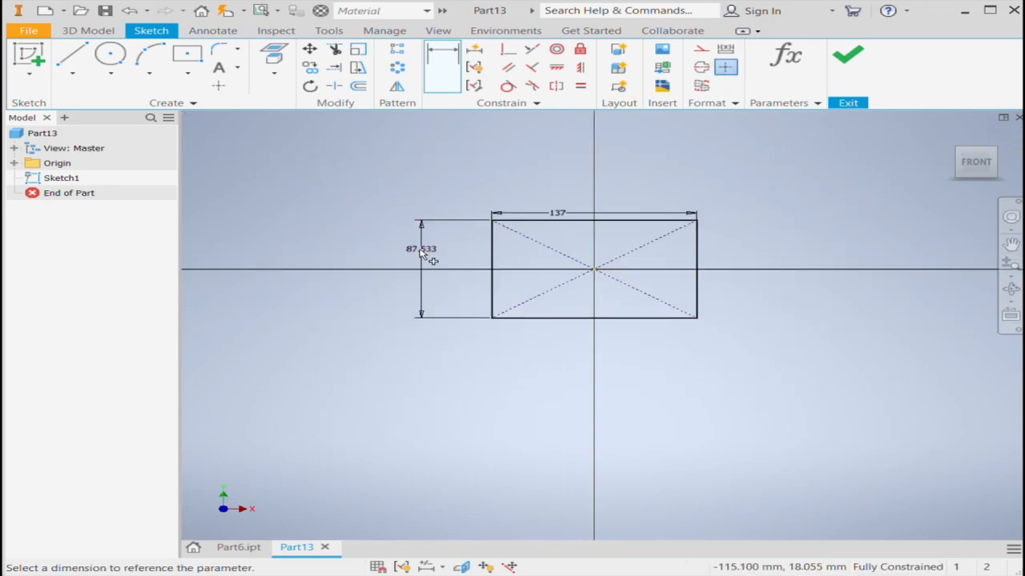
text(137)
key(Return)
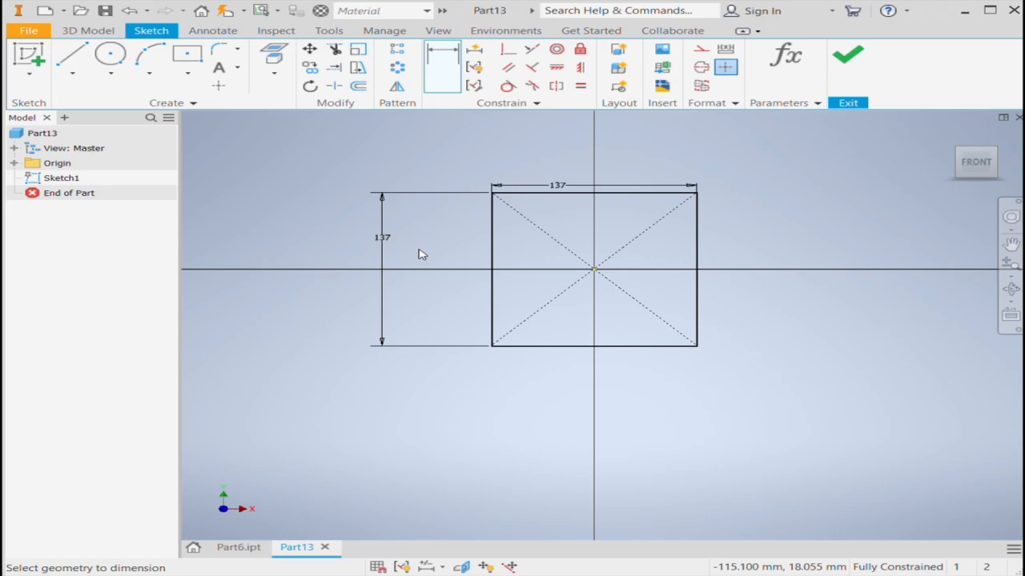
Draw a second centre-point rectangle inside the square, centred on the origin with a width of 105 mm
click(186, 64)
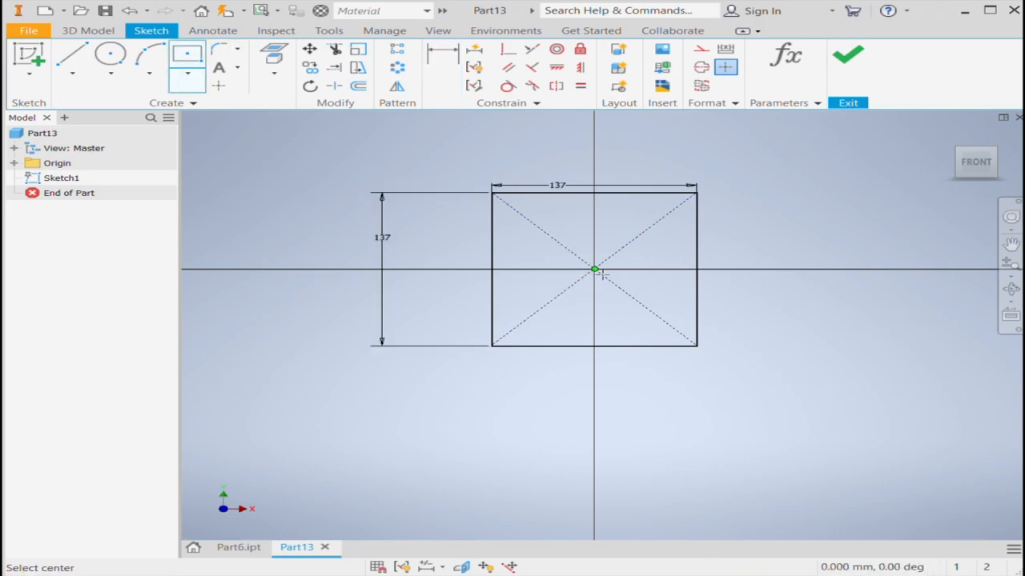
click(594, 269)
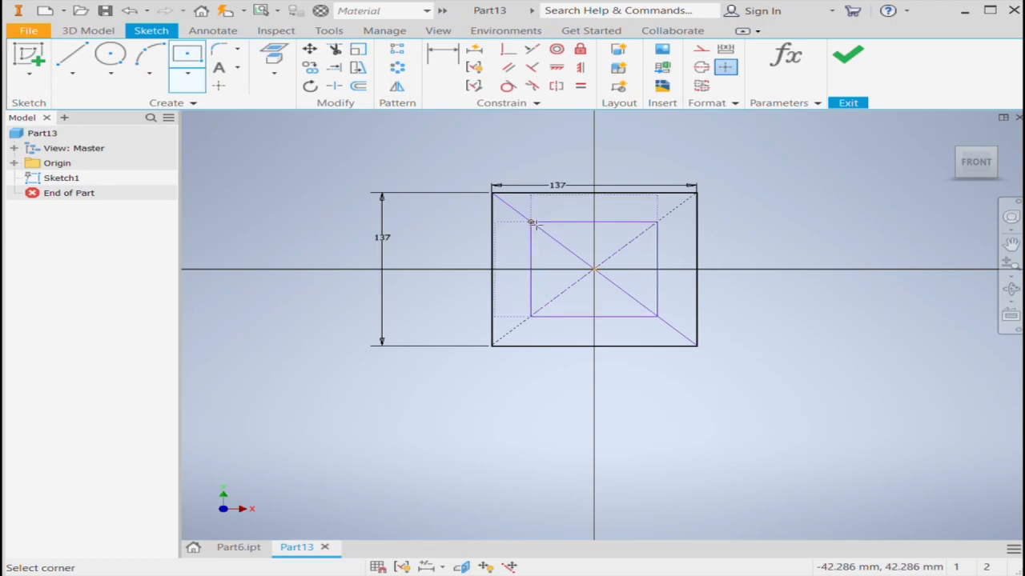
key(Return)
key(Escape)
Dimension the inner rectangle's height to 105 mm
key(d)
click(516, 263)
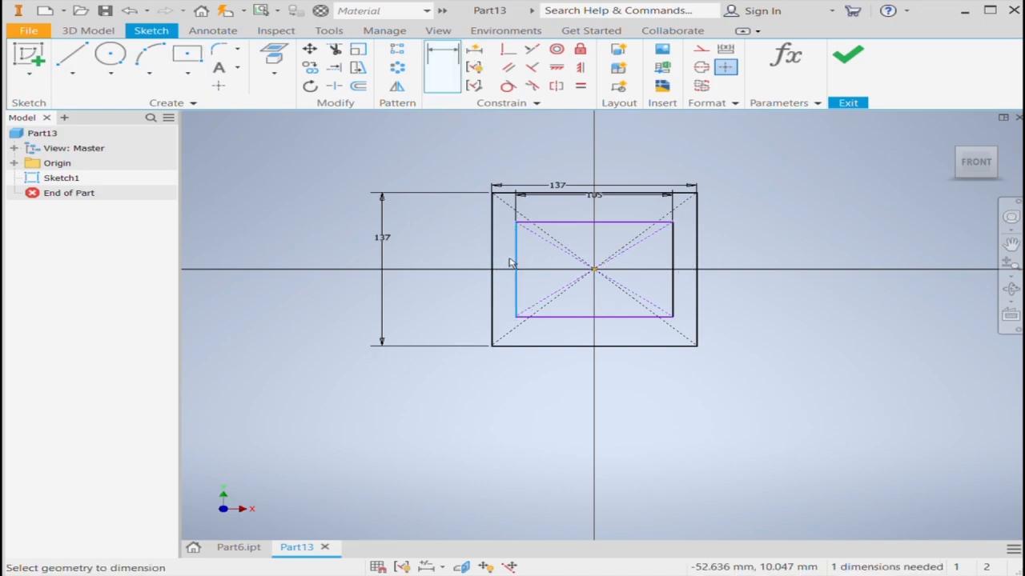
click(439, 258)
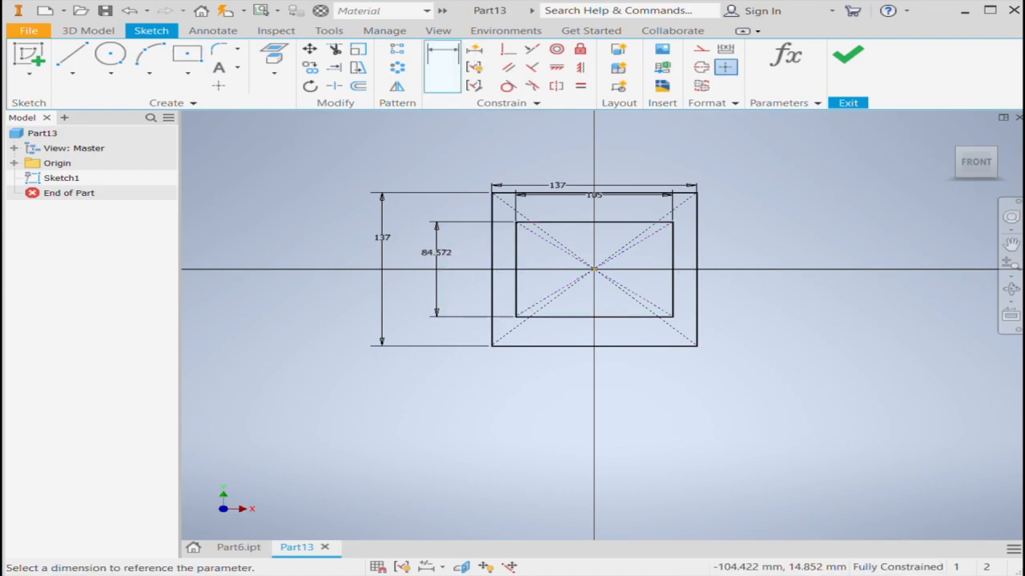
text(105)
key(Return)
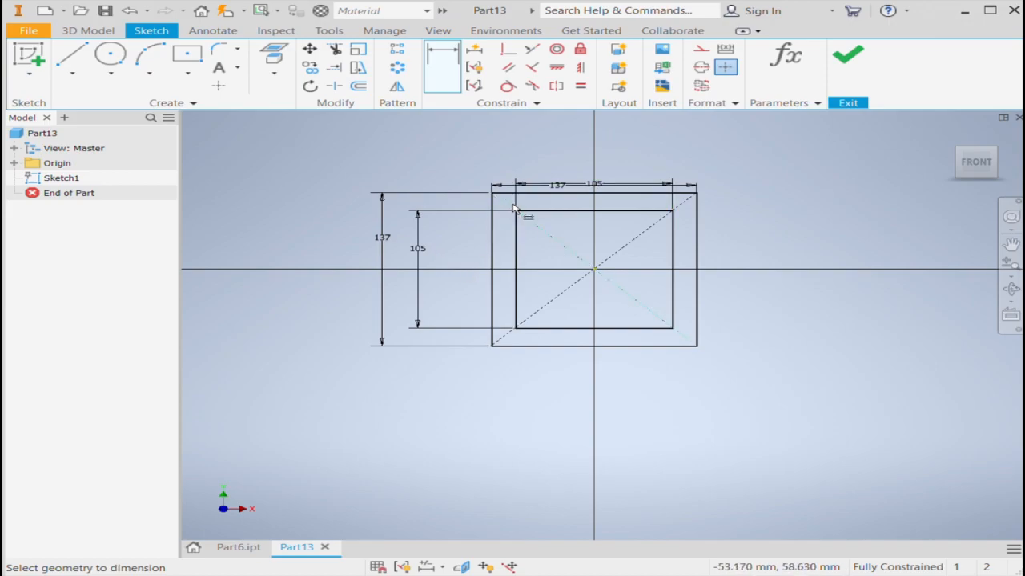
key(Escape)
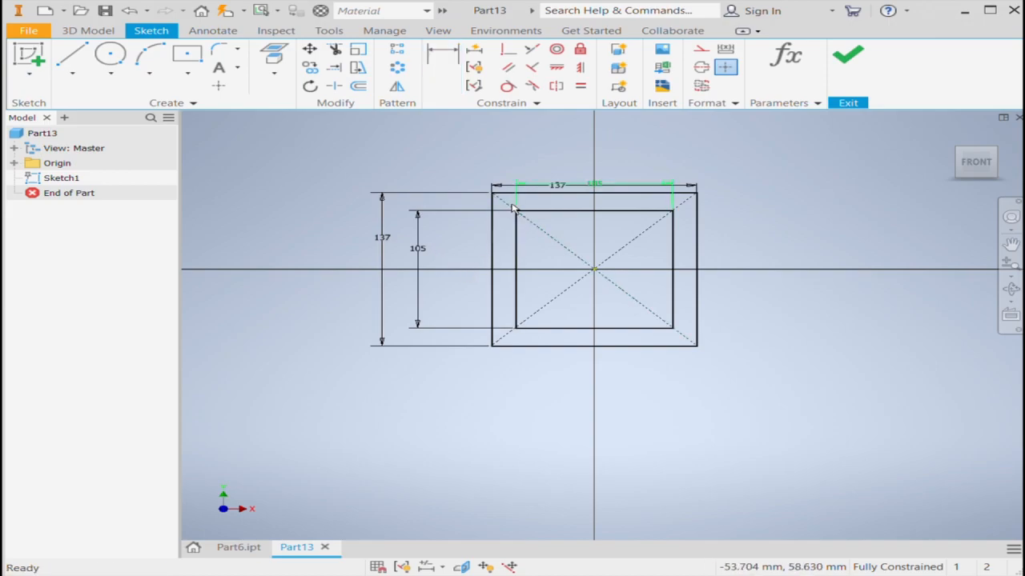
Convert the four sides of the inner 105 mm square to construction lines
scroll(496, 207, up, 3)
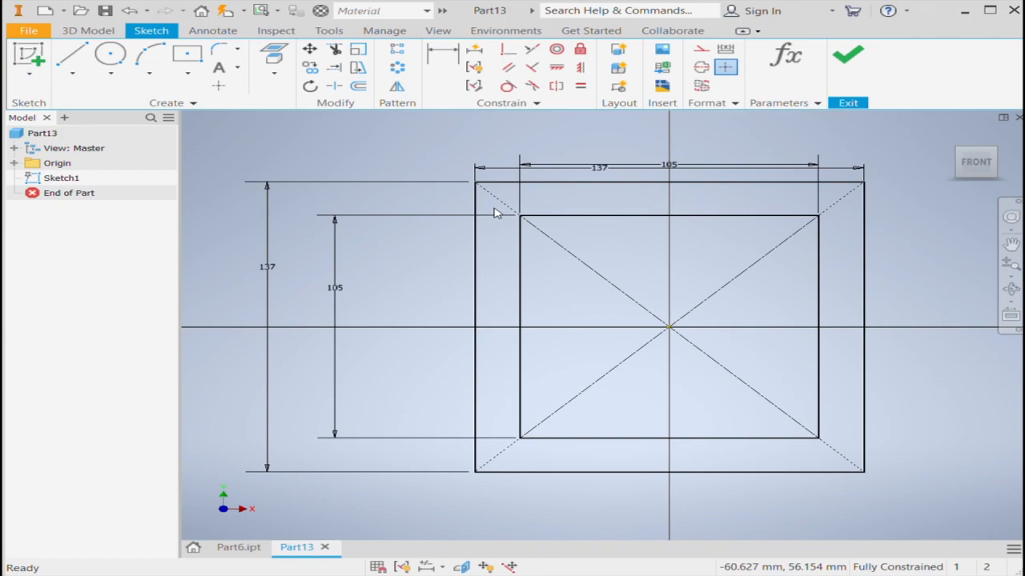
drag(494, 209, 835, 446)
click(701, 49)
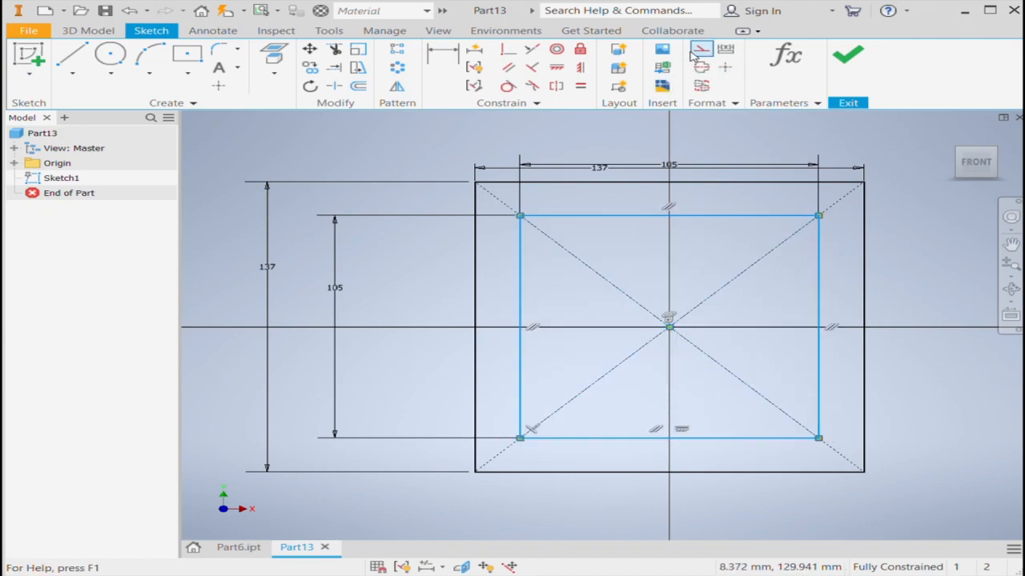
click(909, 257)
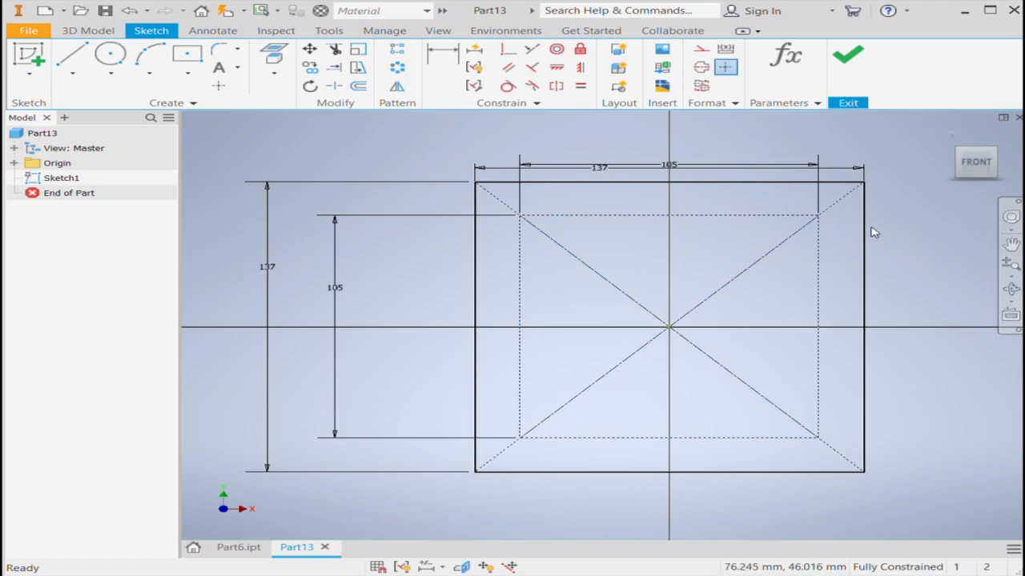
Draw 13 mm diameter circles centred on the two lower corners of the construction square
click(101, 58)
scroll(485, 214, up, 5)
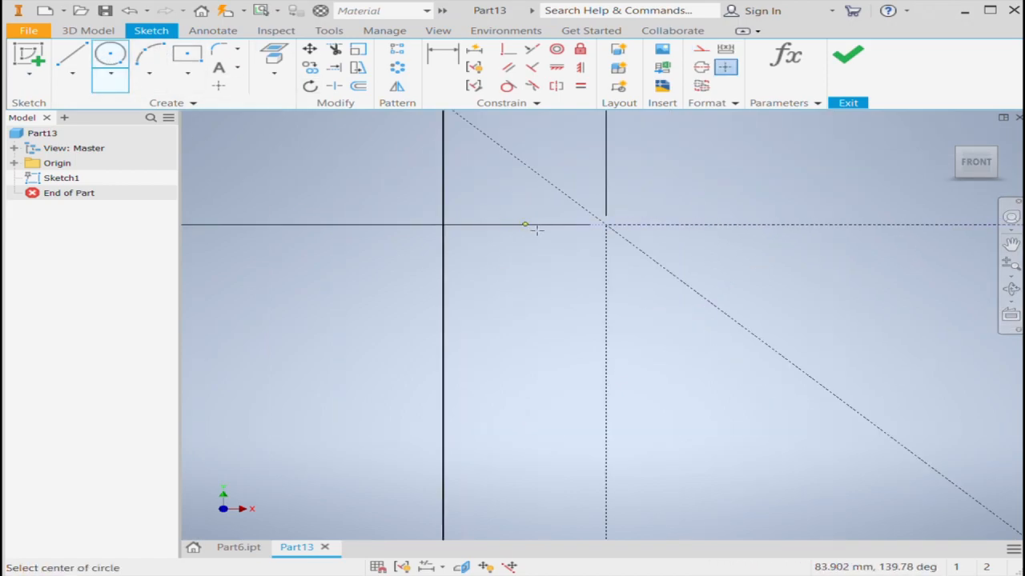
scroll(489, 227, down, 5)
click(528, 503)
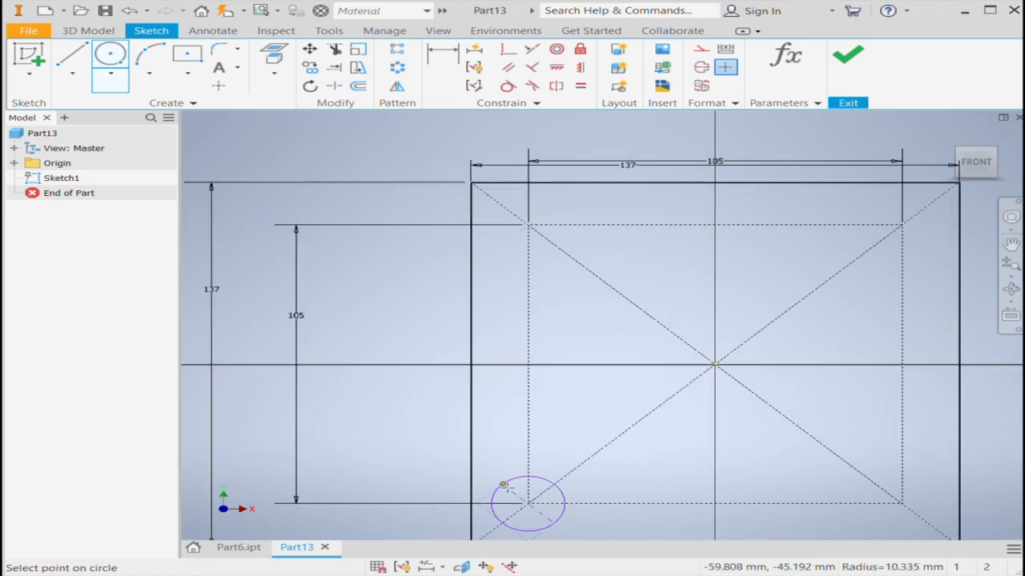
click(503, 485)
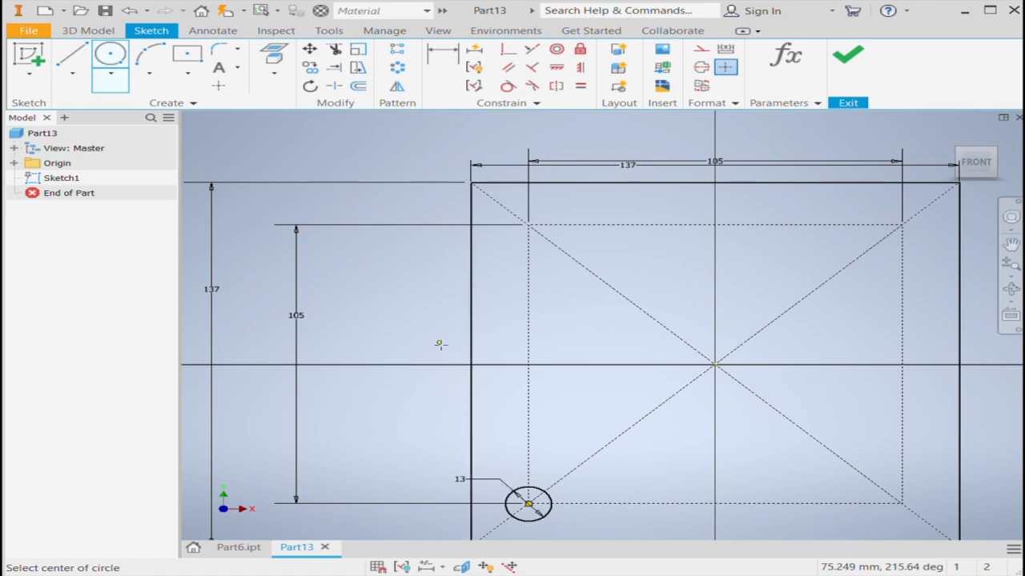
scroll(403, 288, down, 6)
scroll(441, 309, up, 4)
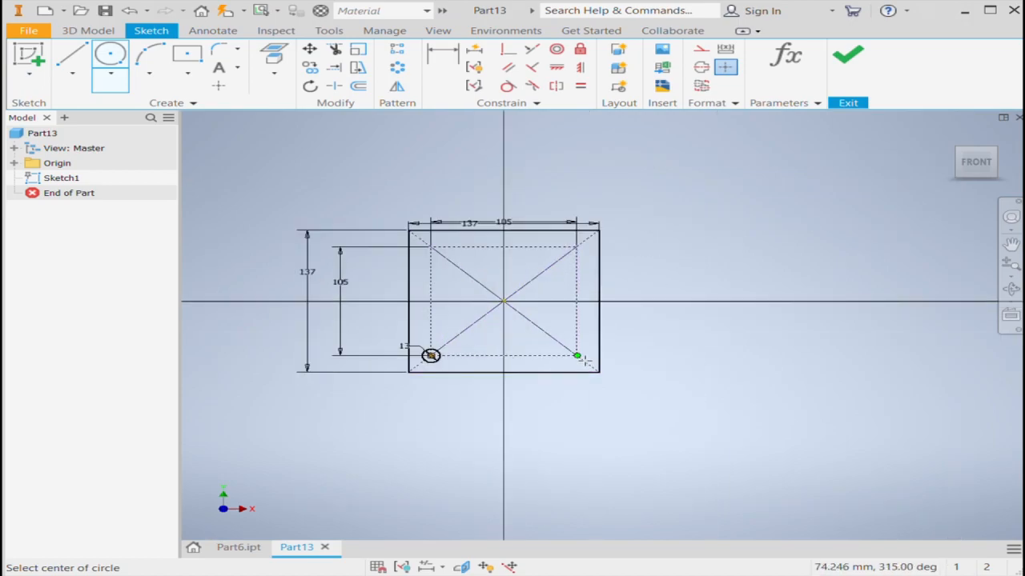
click(577, 356)
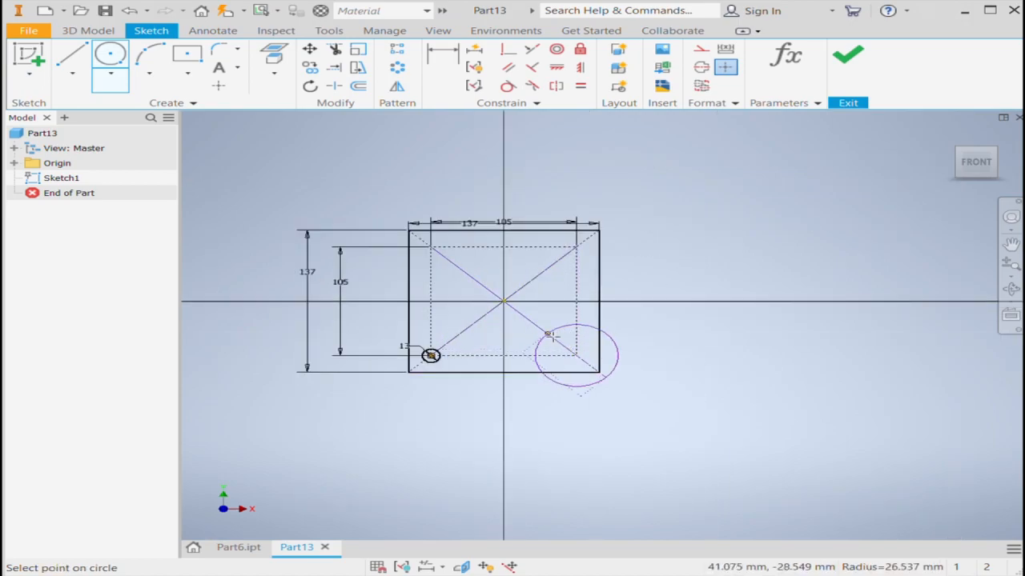
click(549, 335)
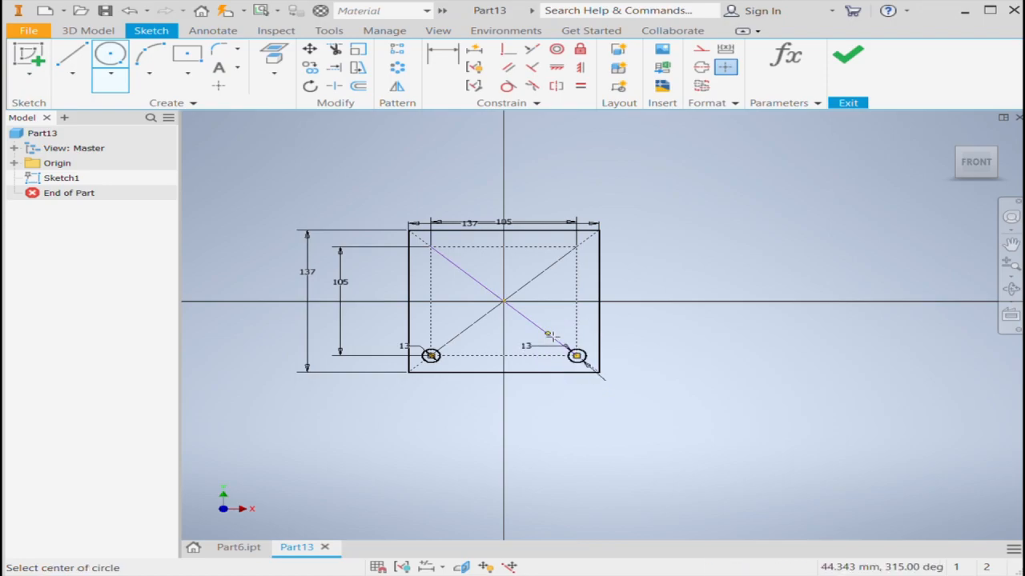
Draw 13 mm diameter circles centred on the two upper corners of the construction square
scroll(465, 266, up, 5)
click(470, 258)
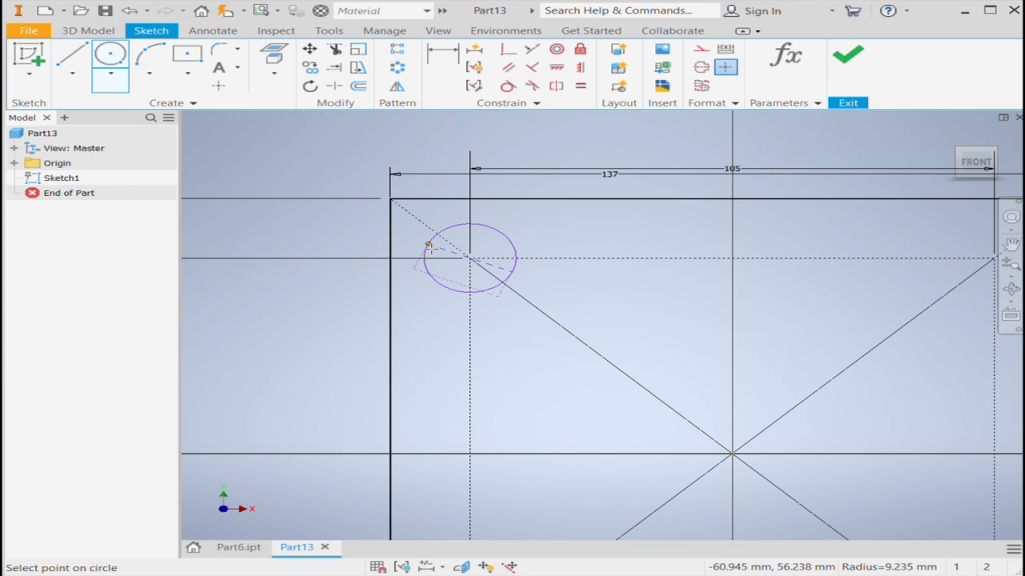
text(13)
key(Return)
scroll(438, 242, down, 5)
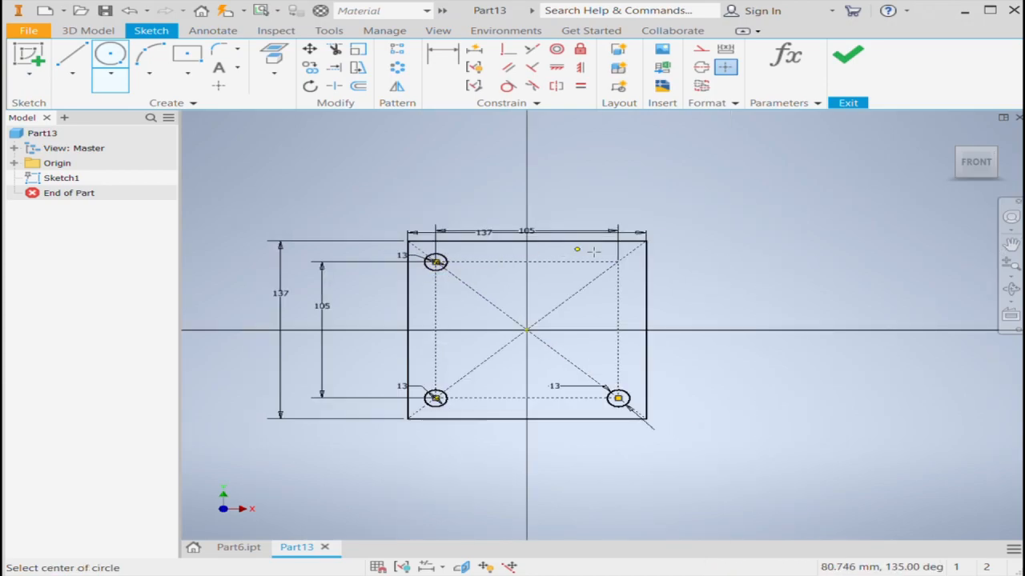
scroll(607, 250, up, 6)
click(605, 249)
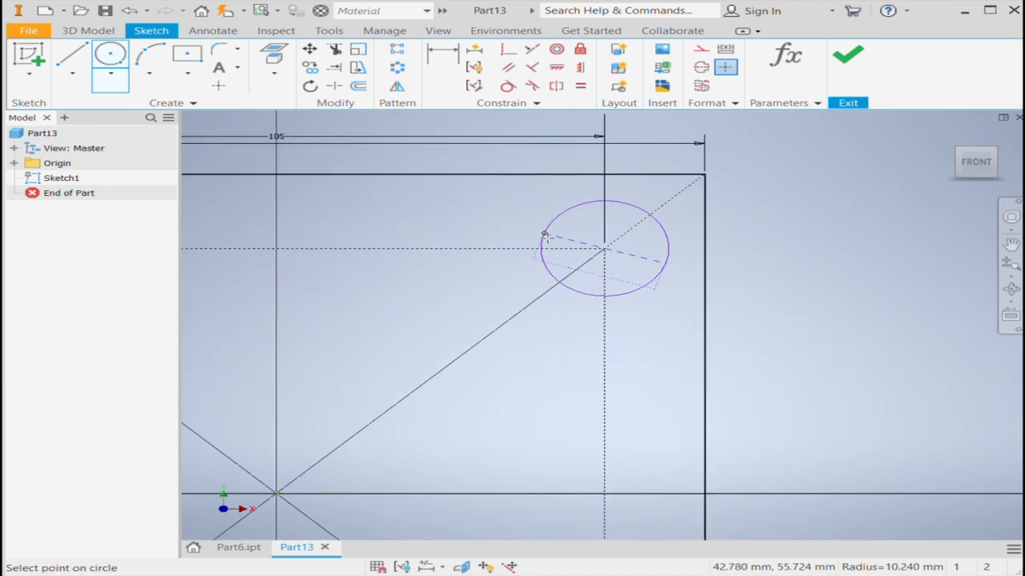
text(13)
key(Return)
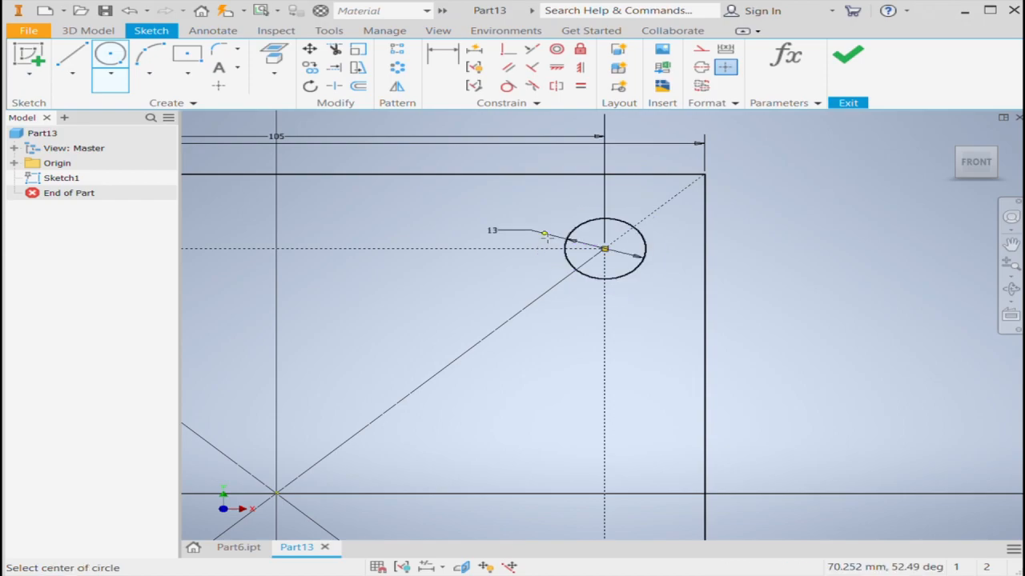
key(Escape)
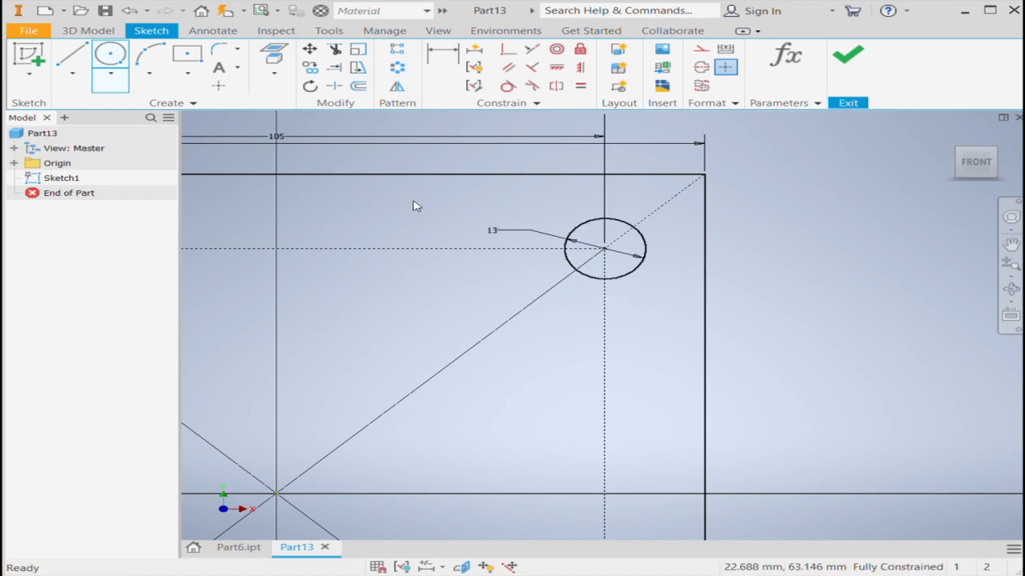
Link the diameters of the lower-right, upper-right and upper-left circles to the lower-left circle's diameter dimension
scroll(473, 251, down, 5)
scroll(376, 332, up, 3)
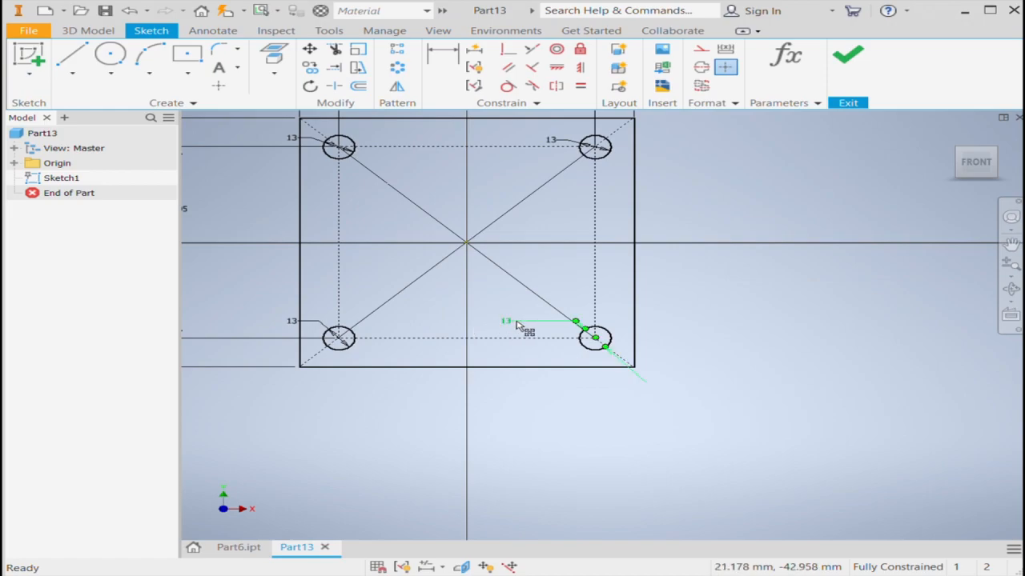
double_click(516, 323)
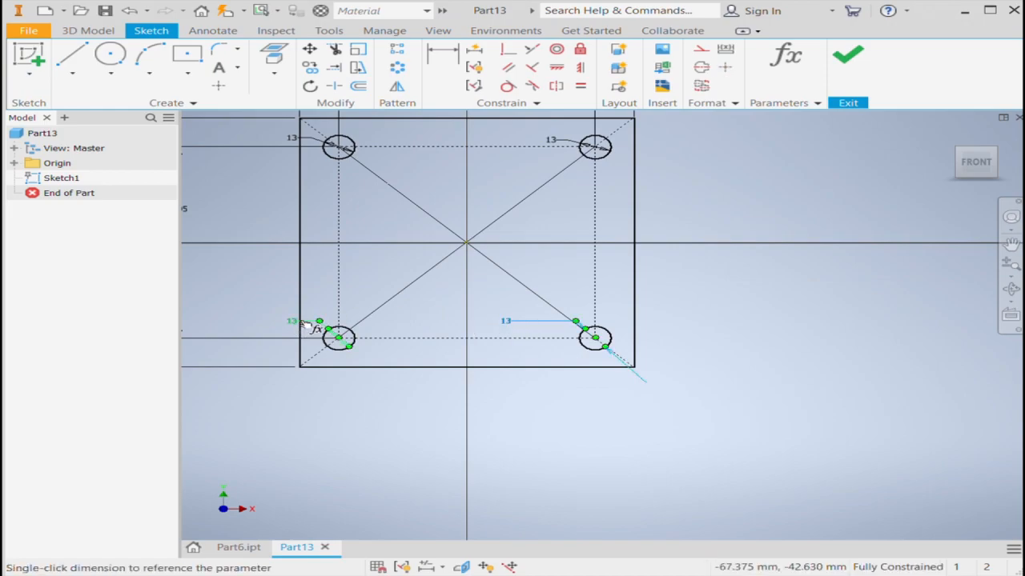
key(Return)
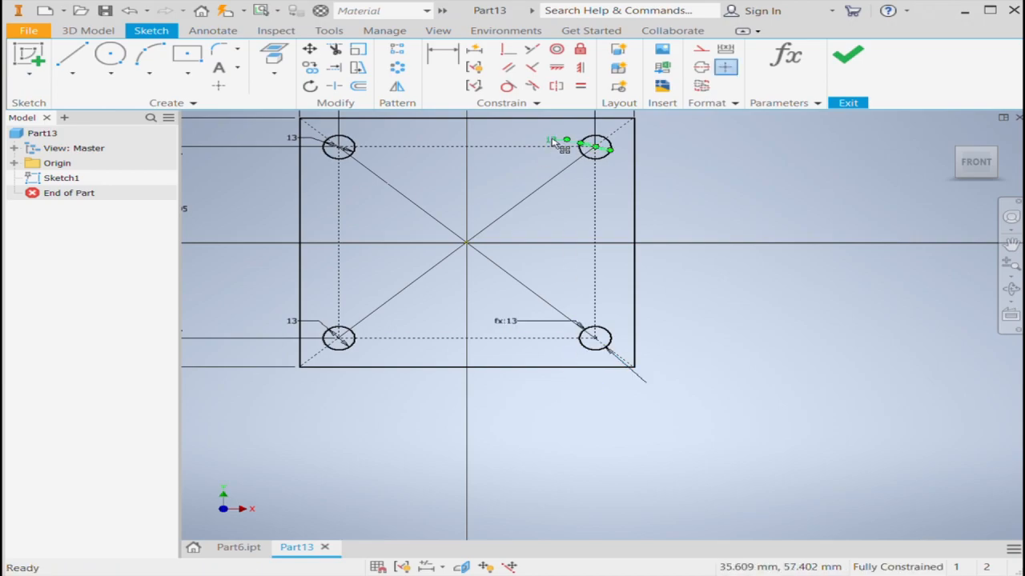
double_click(553, 141)
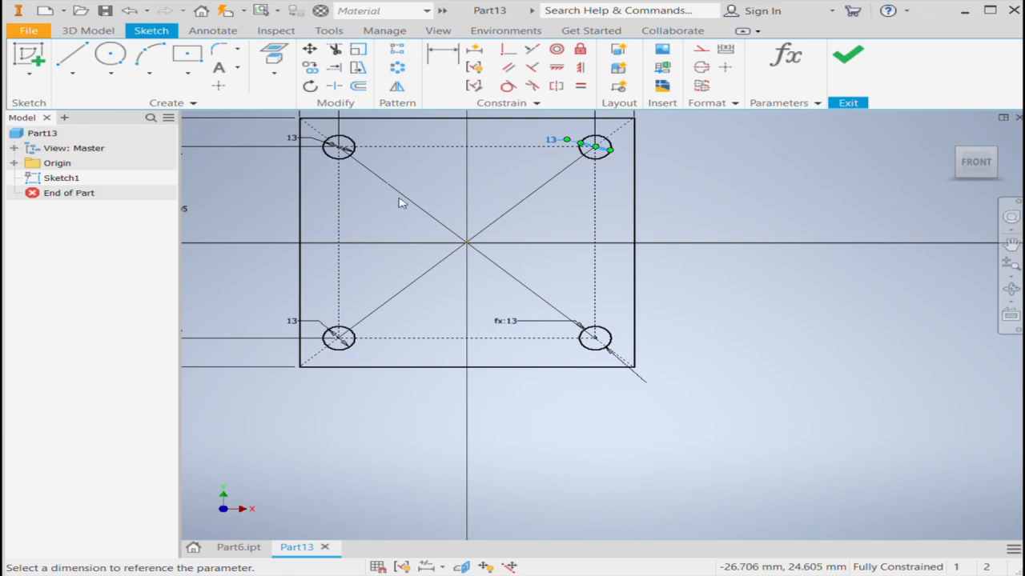
key(Return)
scroll(299, 153, up, 6)
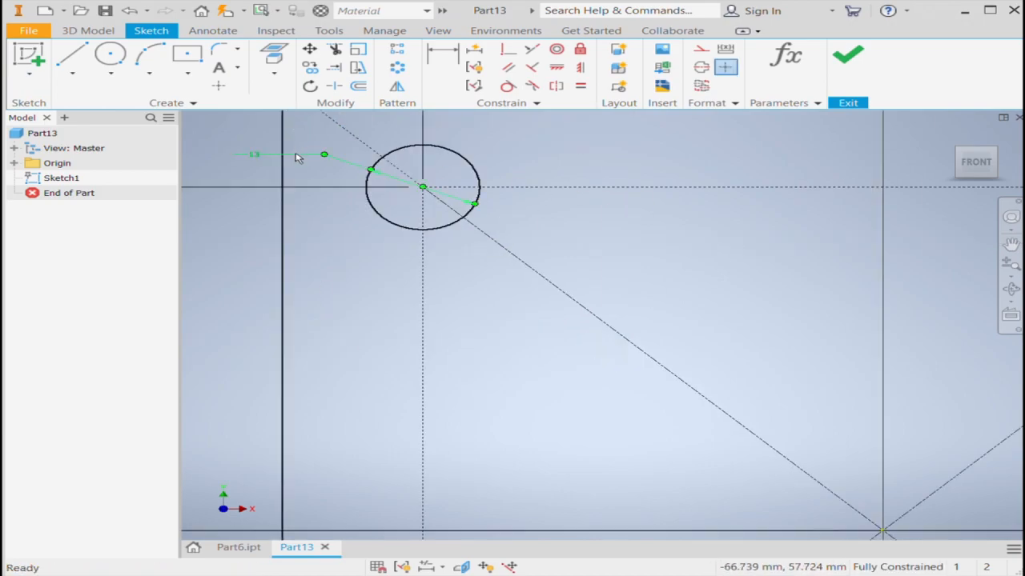
double_click(296, 157)
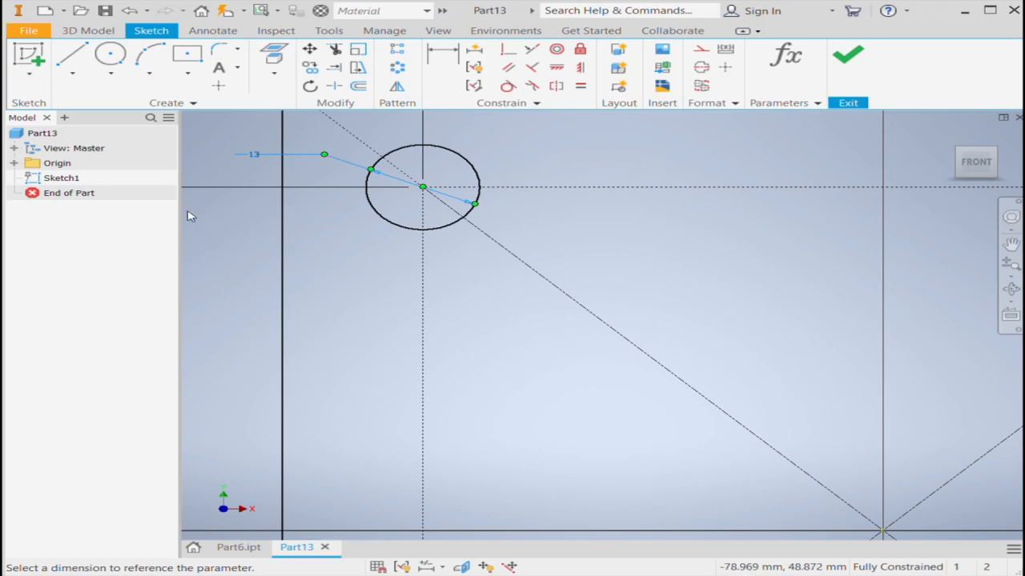
scroll(380, 242, down, 6)
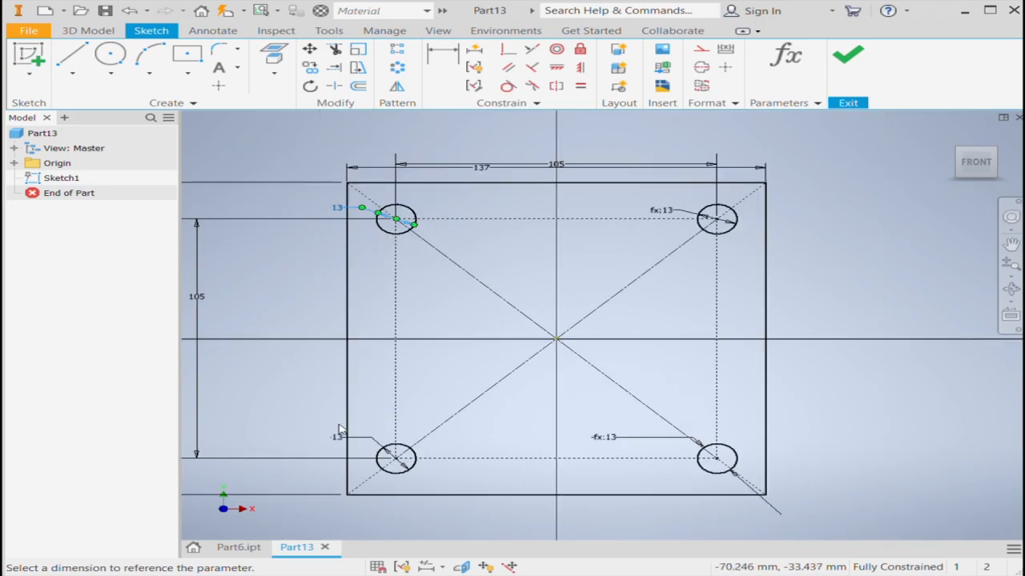
click(362, 207)
Fillet all four corners of the outer 137 mm square with a 10 mm radius
scroll(497, 232, down, 5)
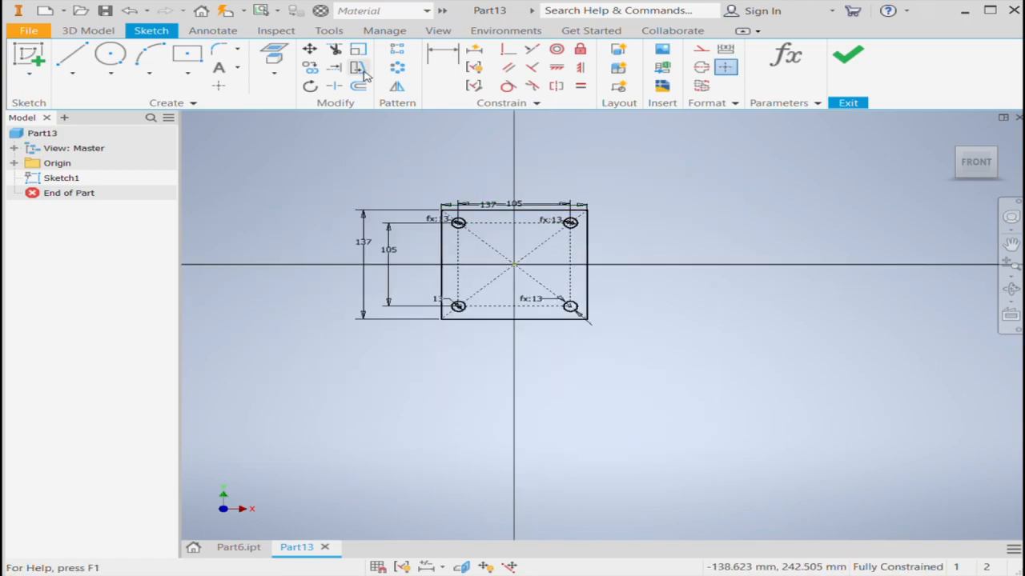
click(218, 50)
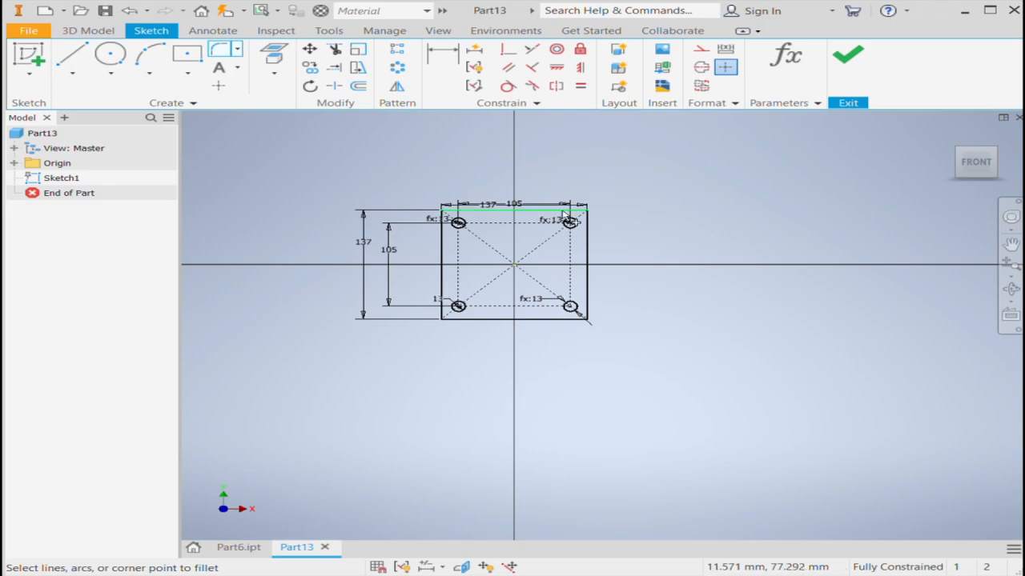
scroll(595, 229, up, 5)
click(558, 188)
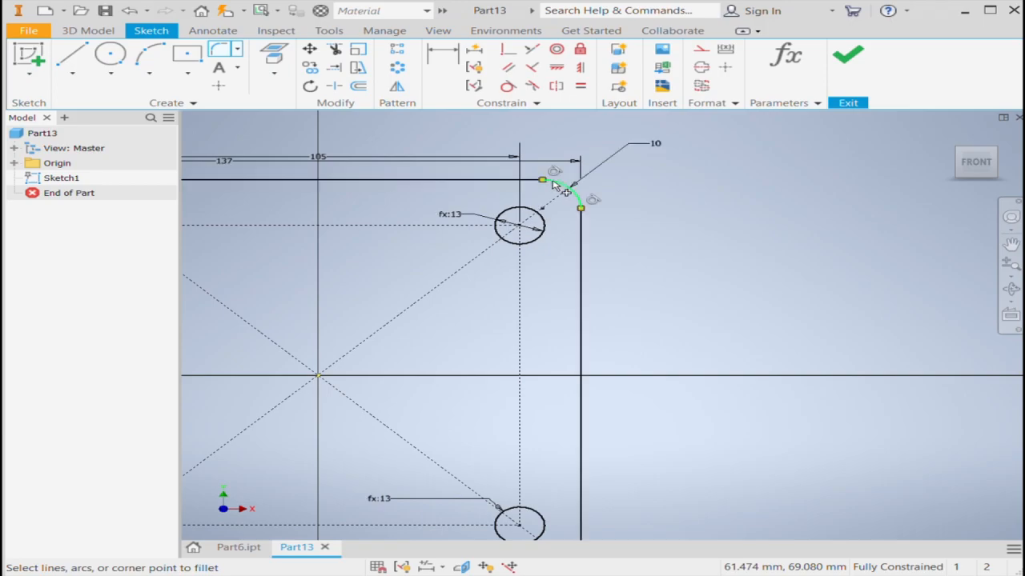
scroll(584, 199, down, 5)
scroll(440, 240, up, 6)
click(469, 255)
click(601, 126)
scroll(498, 191, down, 5)
click(553, 334)
click(488, 286)
click(671, 334)
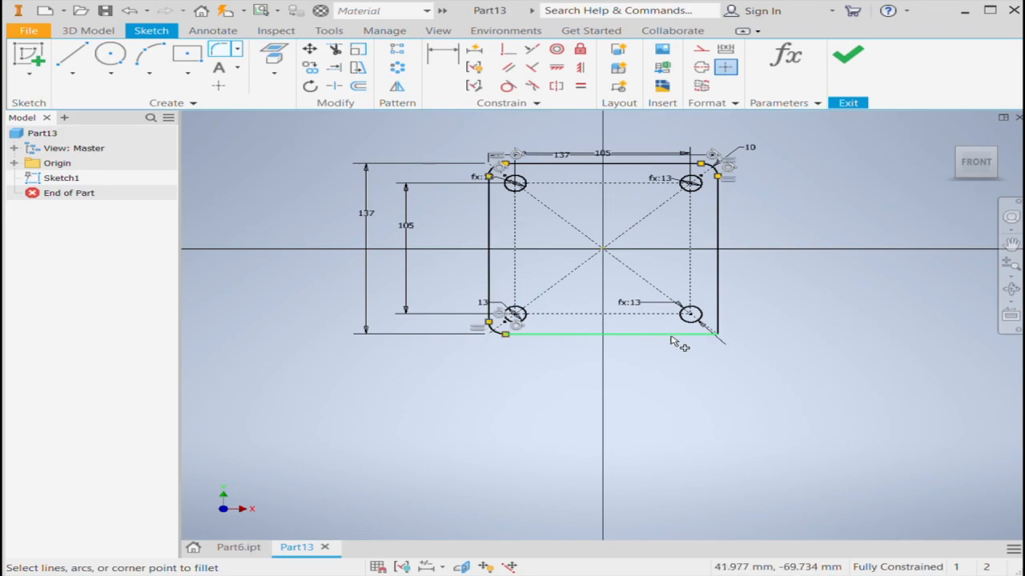
click(717, 294)
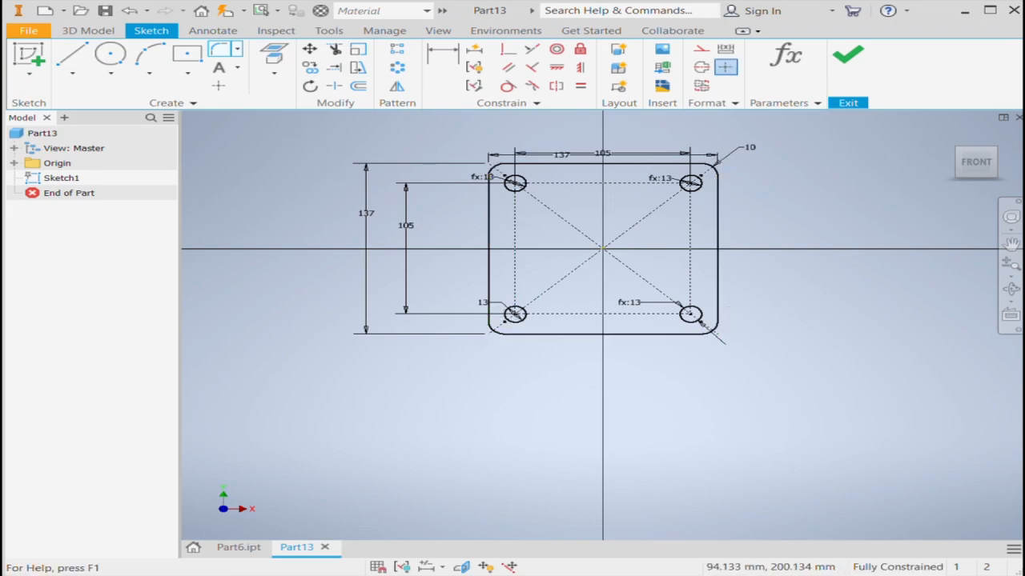
Finish the plate sketch and extrude the profile around the four holes 30 mm, symmetrically about the sketch plane
click(847, 55)
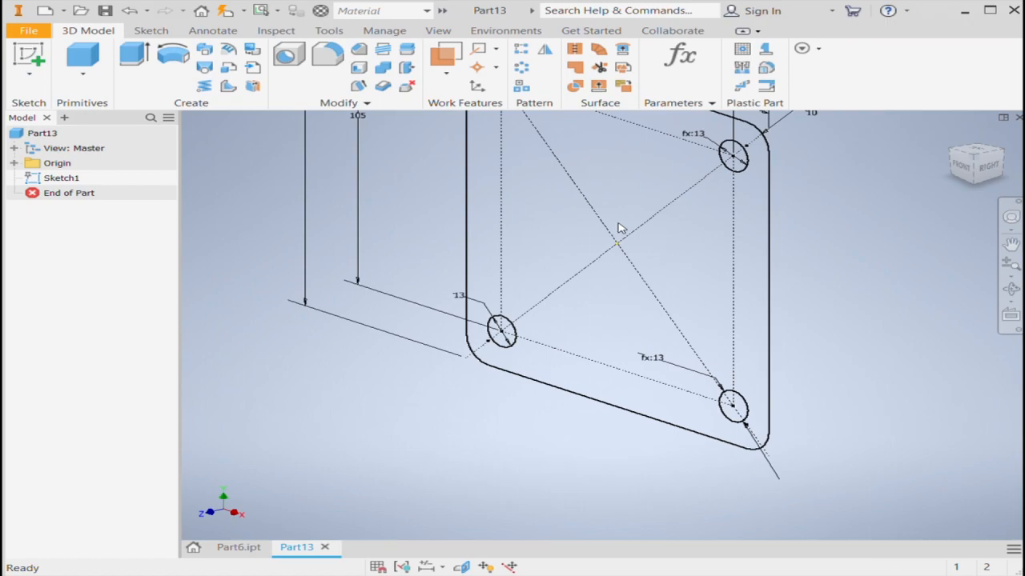
scroll(621, 223, up, 3)
scroll(623, 220, down, 2)
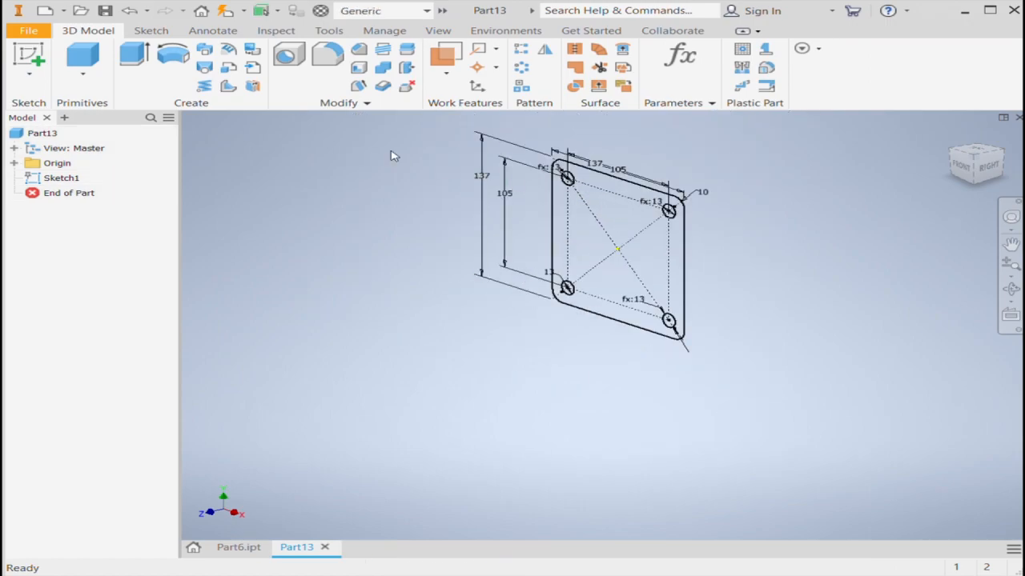
click(133, 58)
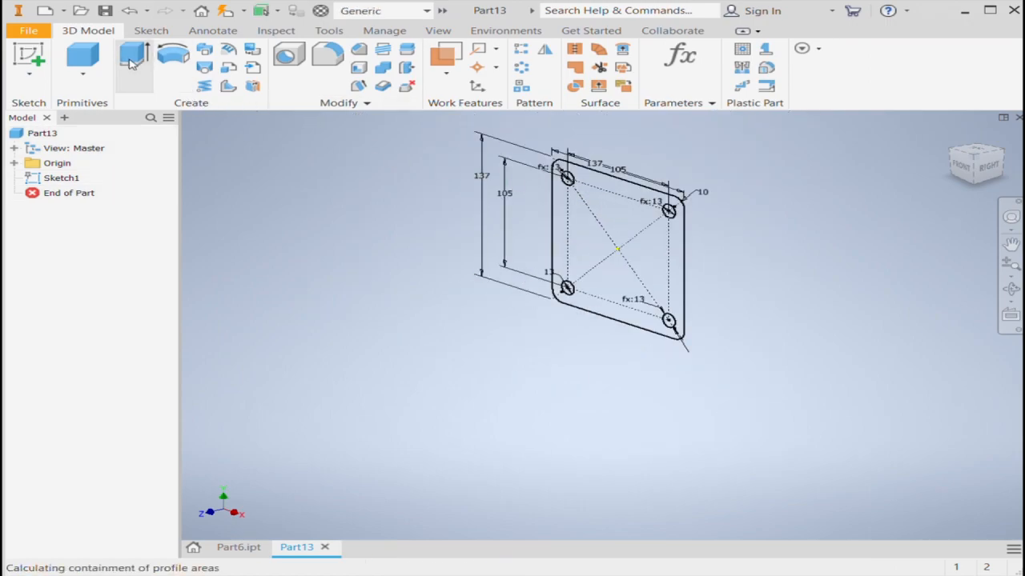
click(606, 226)
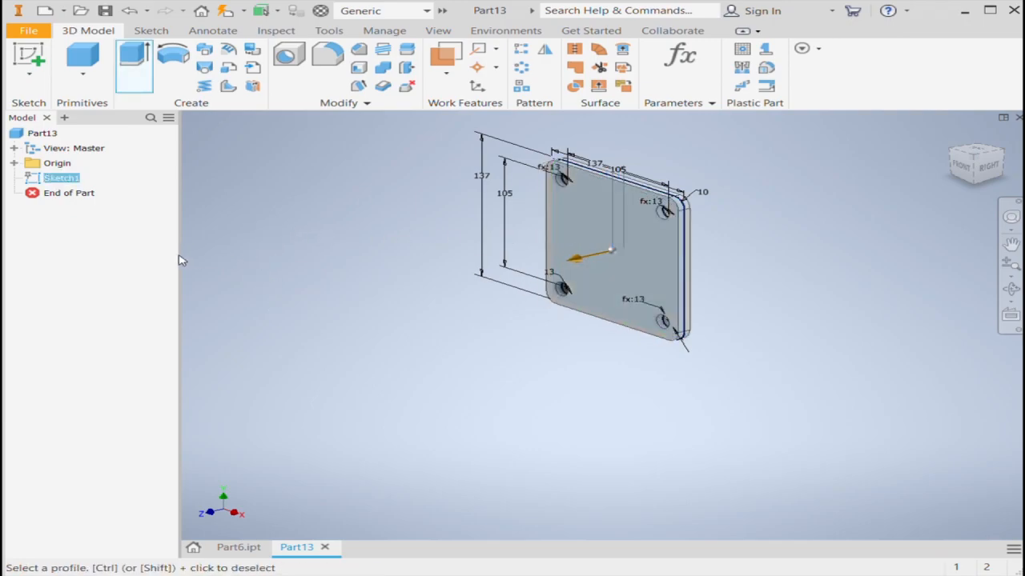
text(3)
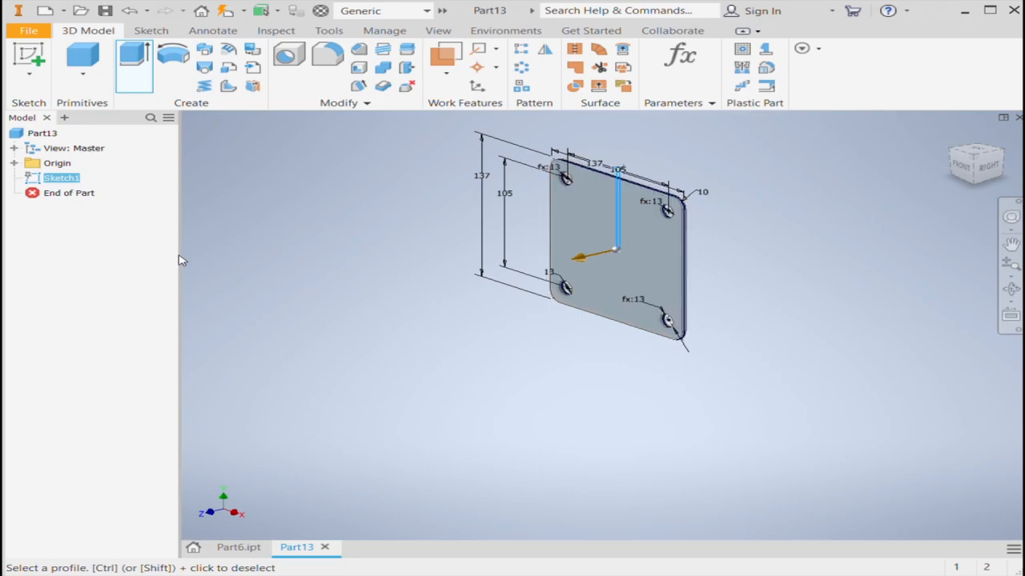
text(0)
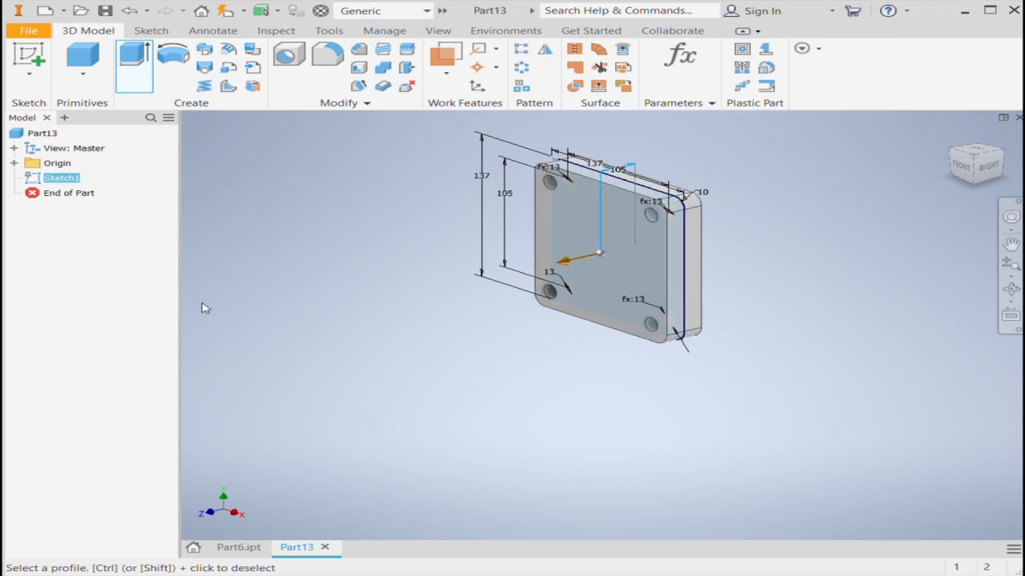
key(Return)
Start a sketch on the plate's back face and draw an 80 mm diameter circle centred on the origin
click(978, 156)
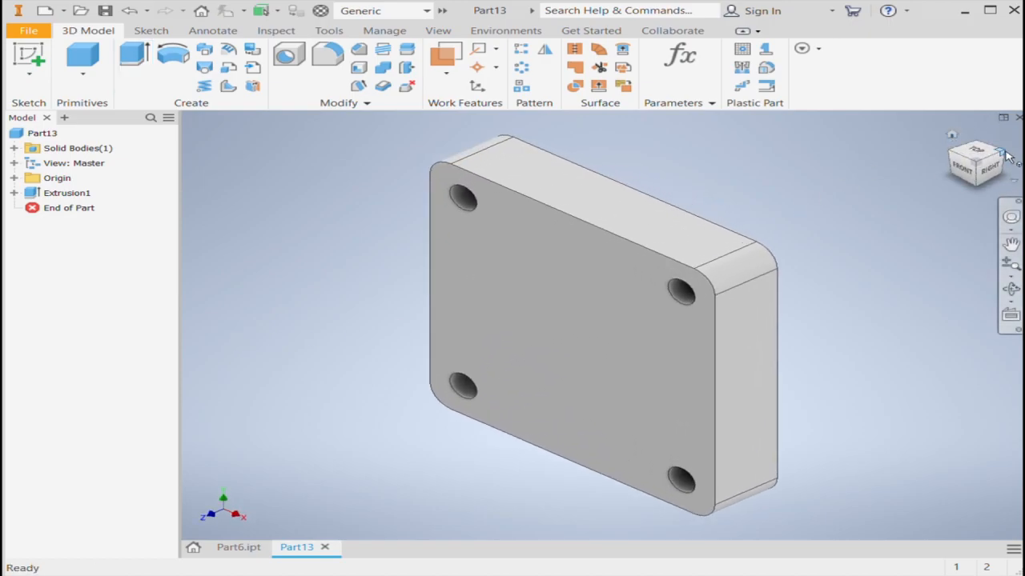
click(1008, 156)
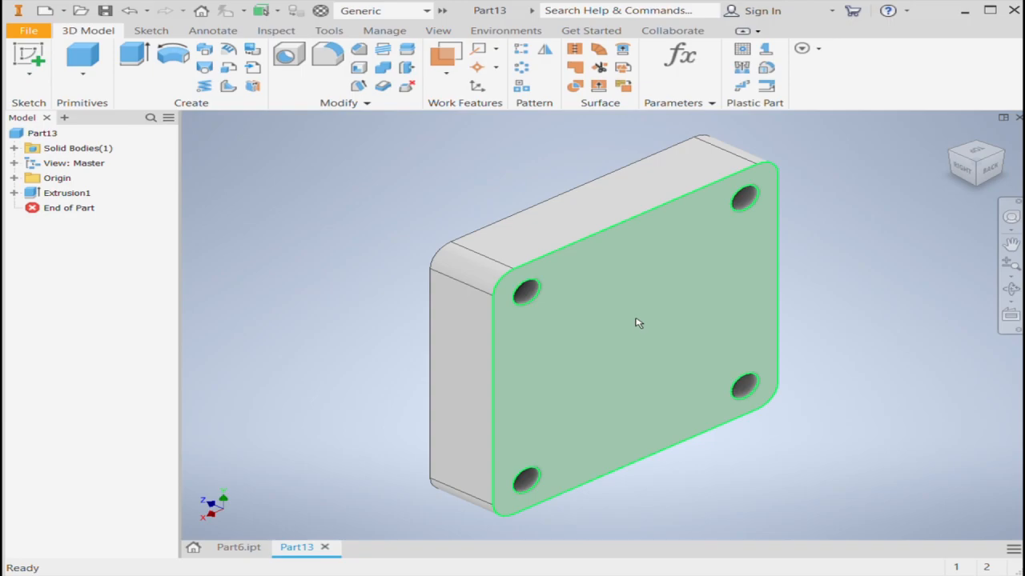
click(664, 342)
click(777, 334)
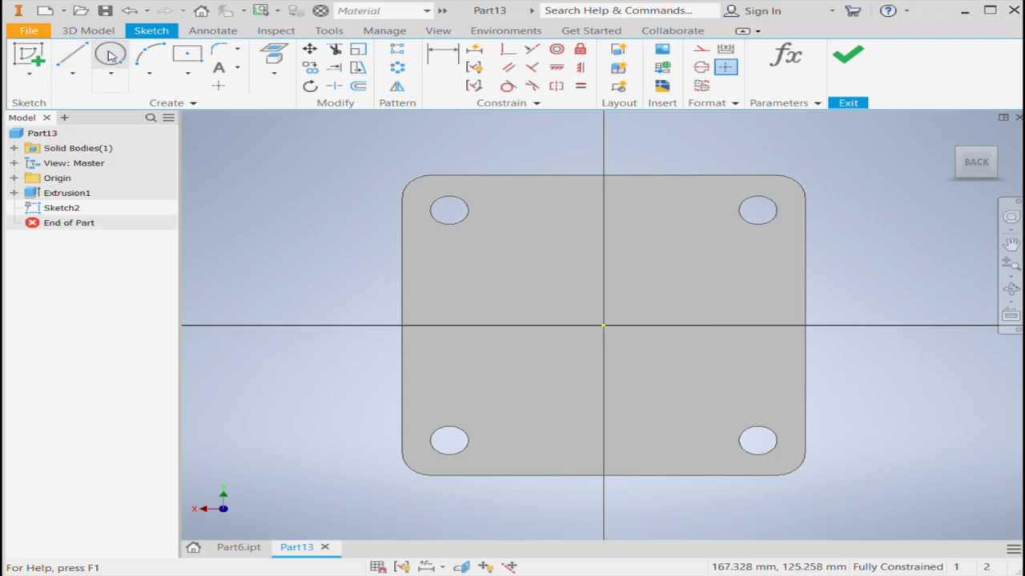
key(c)
click(603, 325)
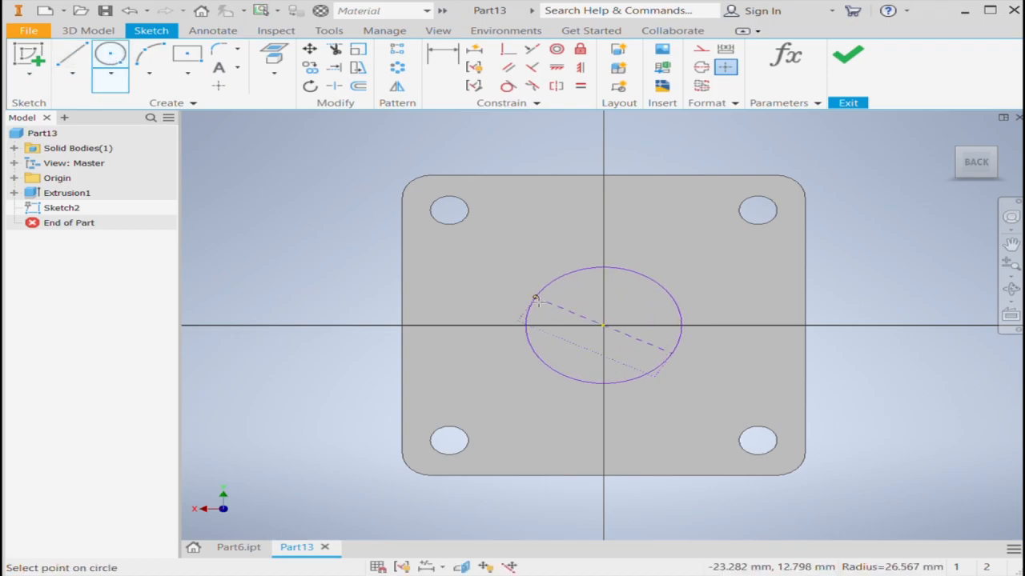
text(80)
key(Return)
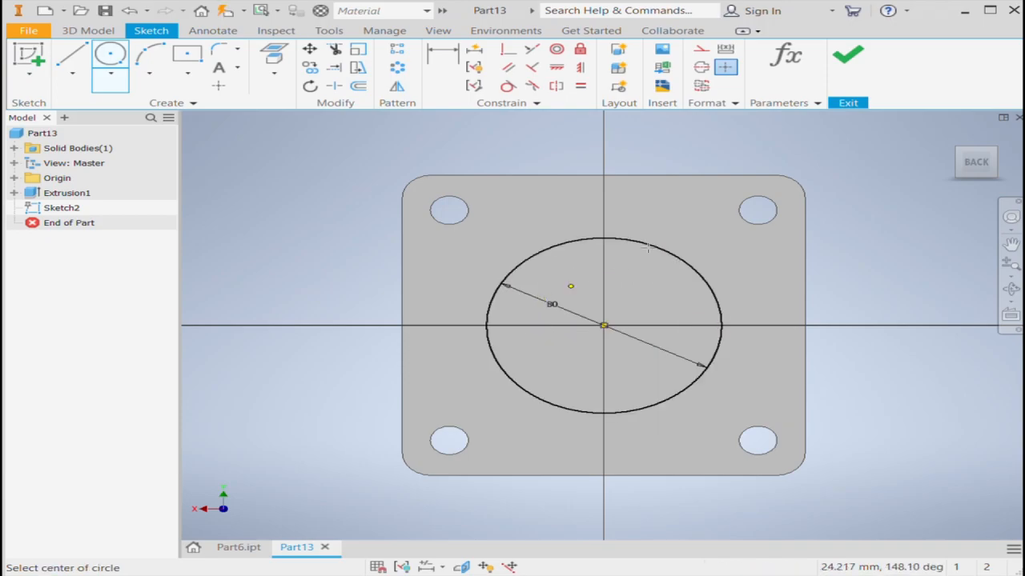
Extrude the 80 mm circle 20 mm outward from the plate's back face as a round boss
click(950, 138)
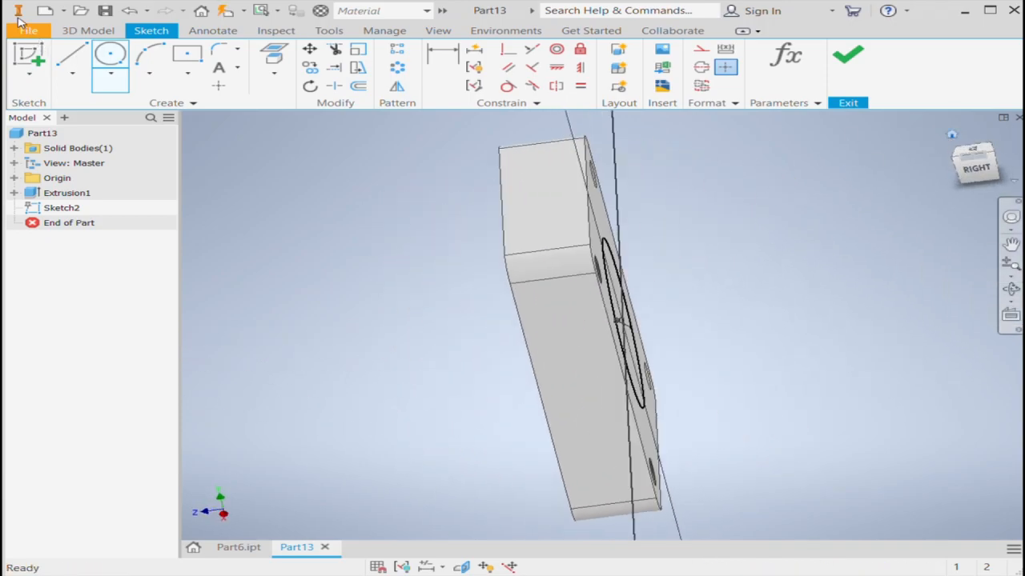
click(90, 30)
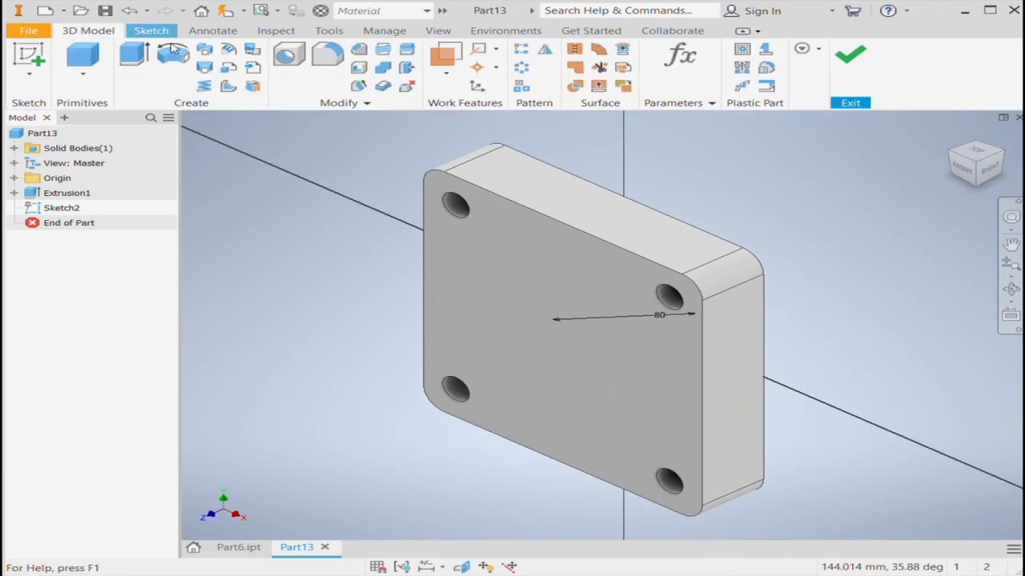
click(1009, 157)
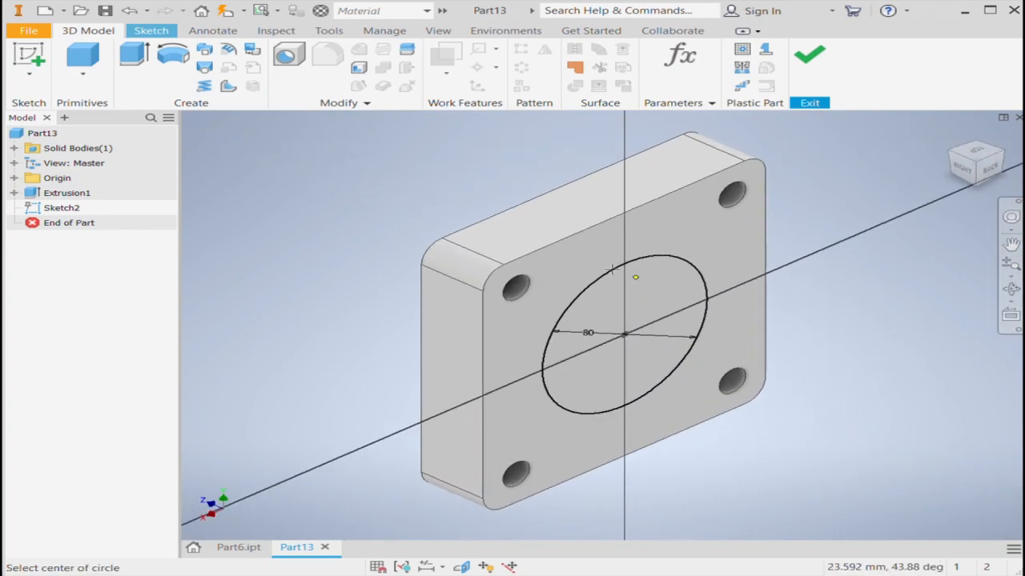
click(128, 62)
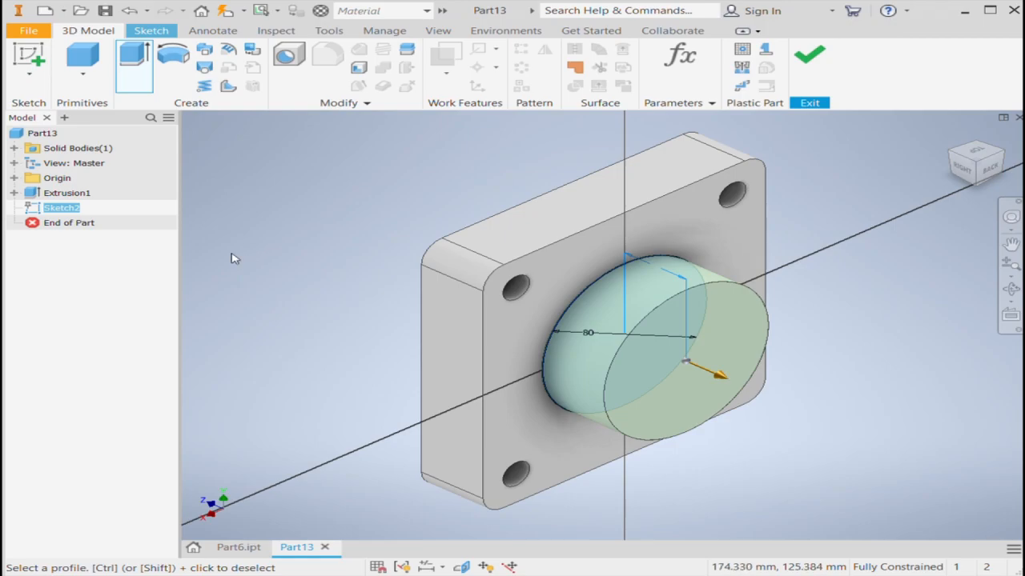
text(2)
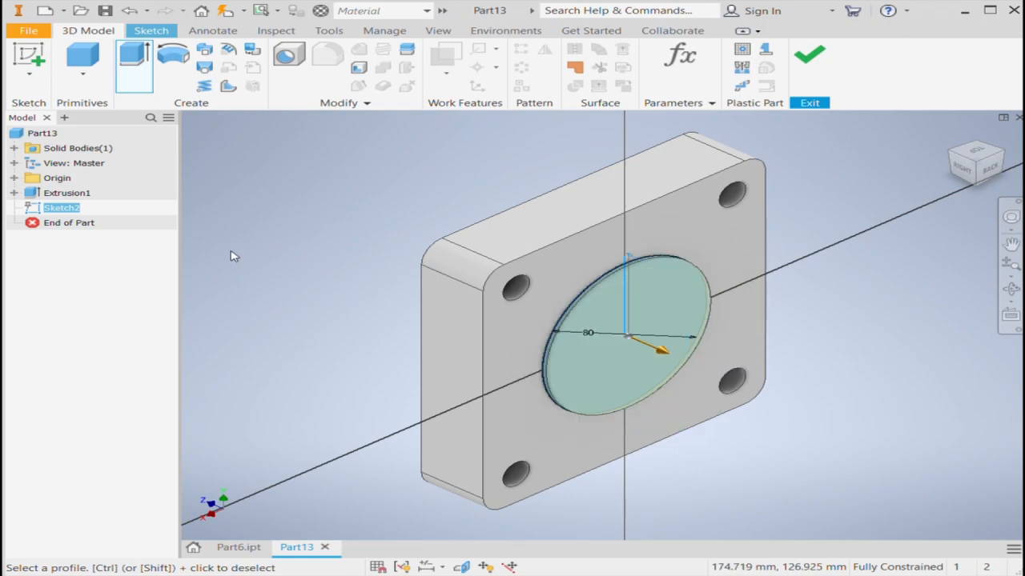
text(0)
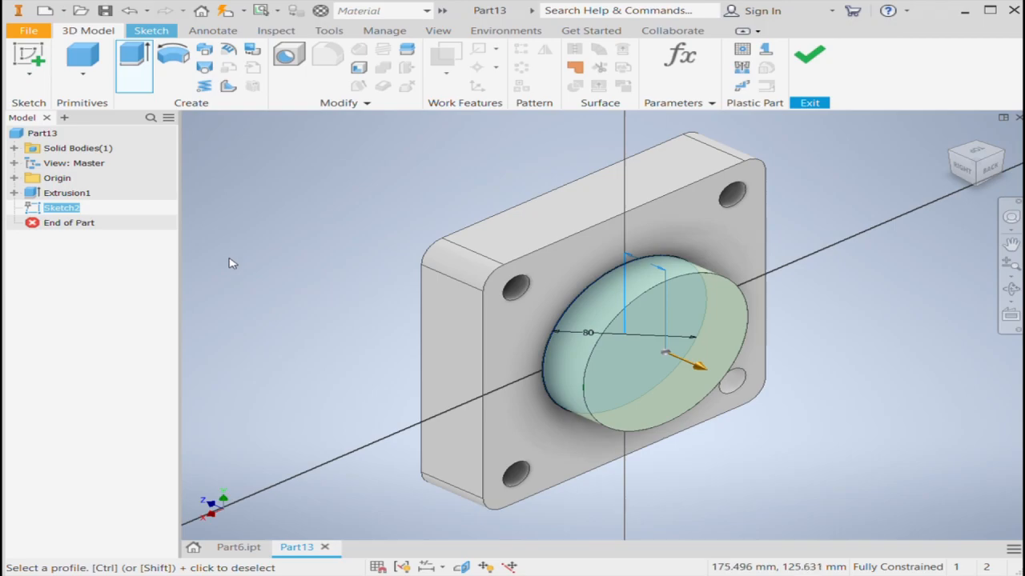
key(Return)
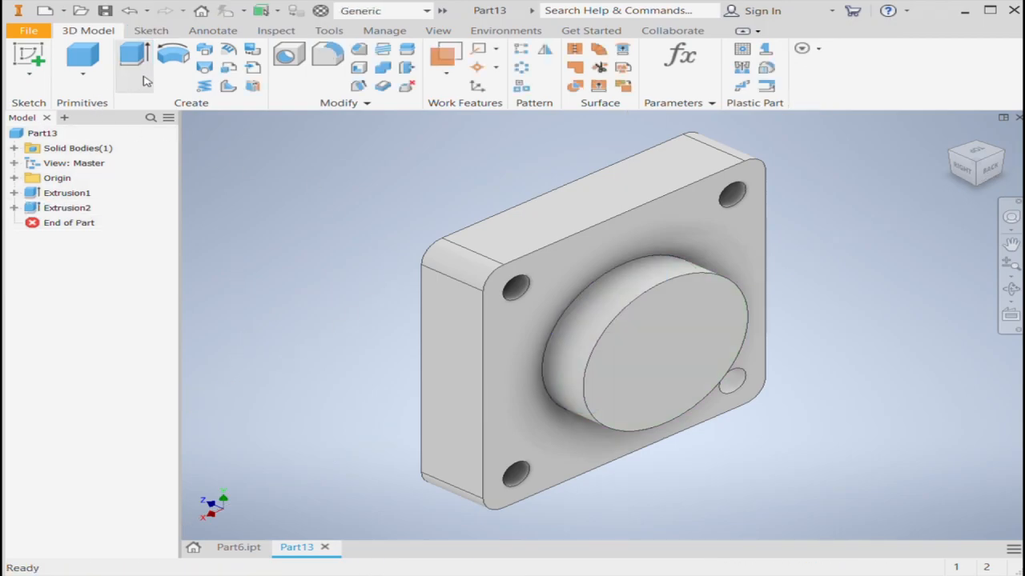
Cut a hole through the boss and plate, placed on the boss's end face concentric with its outer edge
key(h)
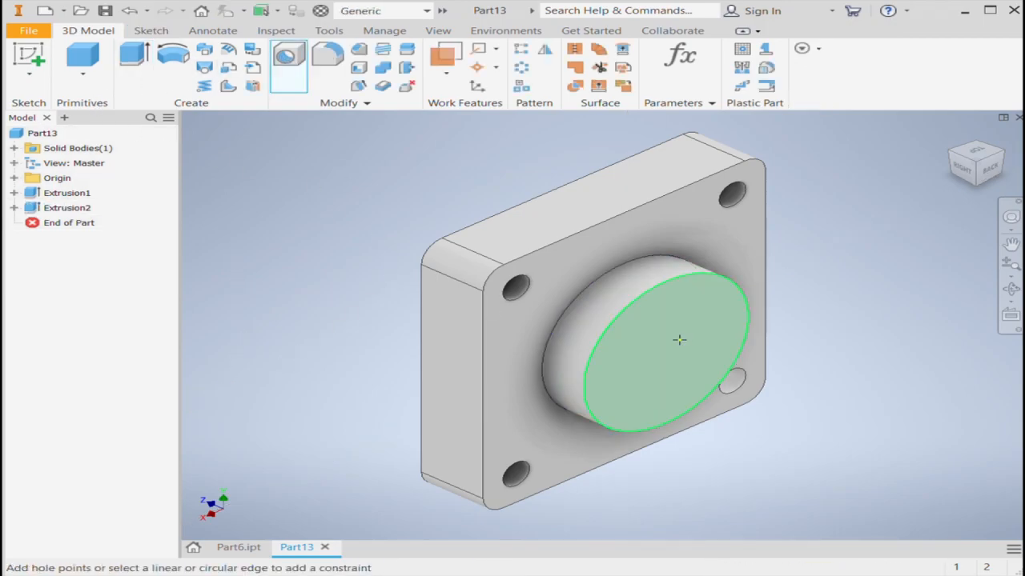
click(639, 365)
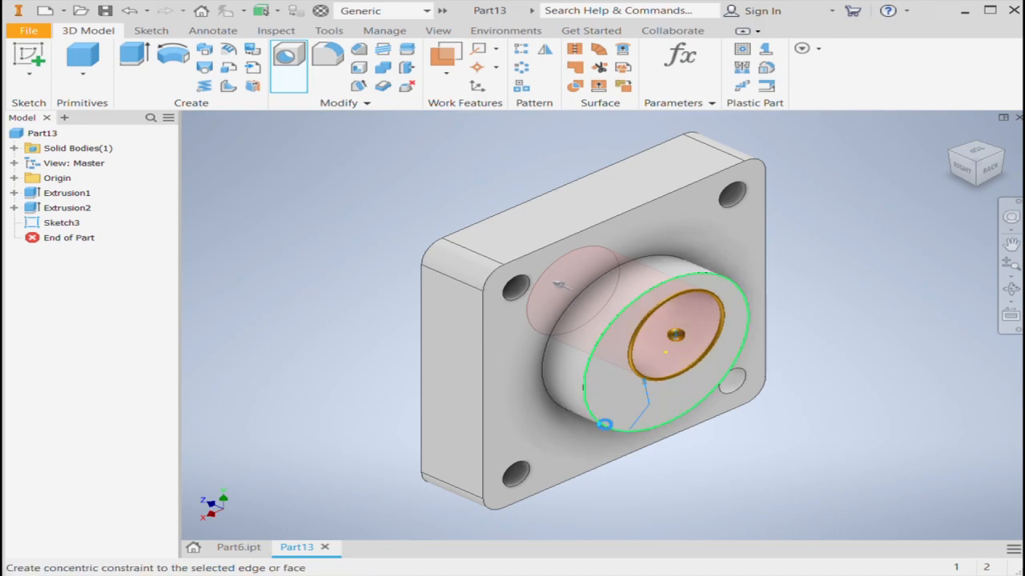
click(604, 421)
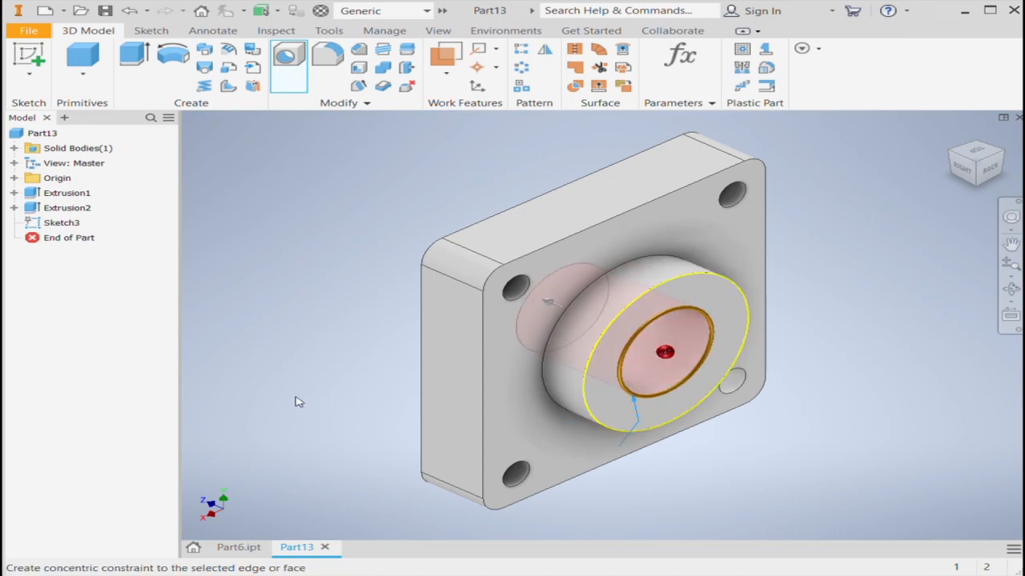
key(Return)
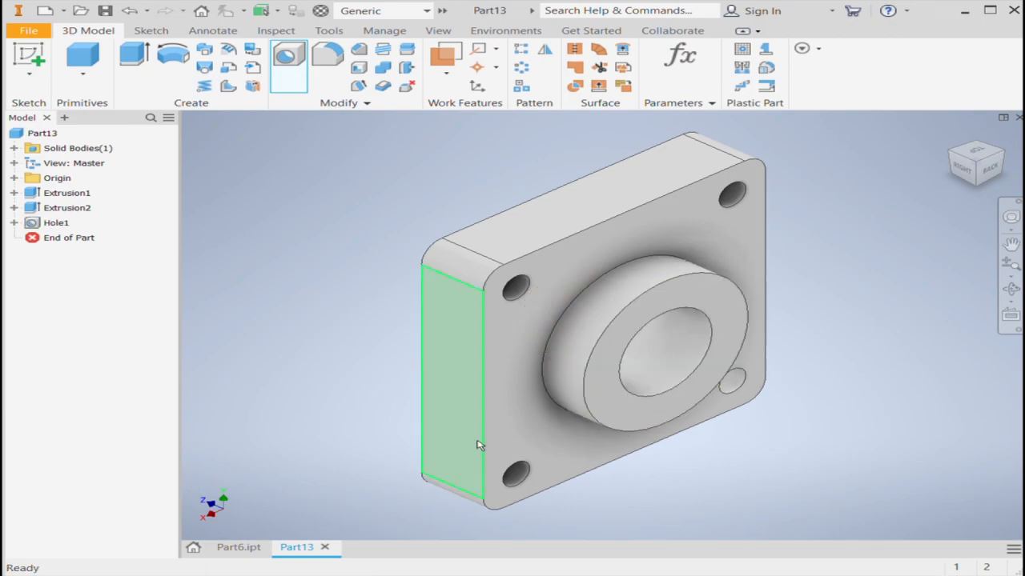
Sketch on the boss's end face, projecting its outer edge and drawing a concentric 60 mm diameter circle
click(685, 301)
key(s)
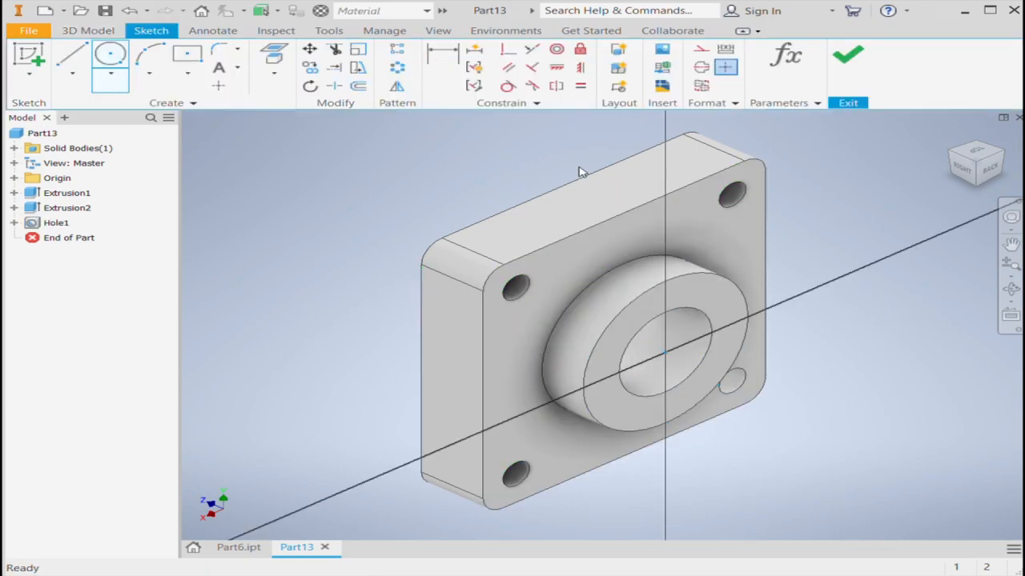
click(546, 256)
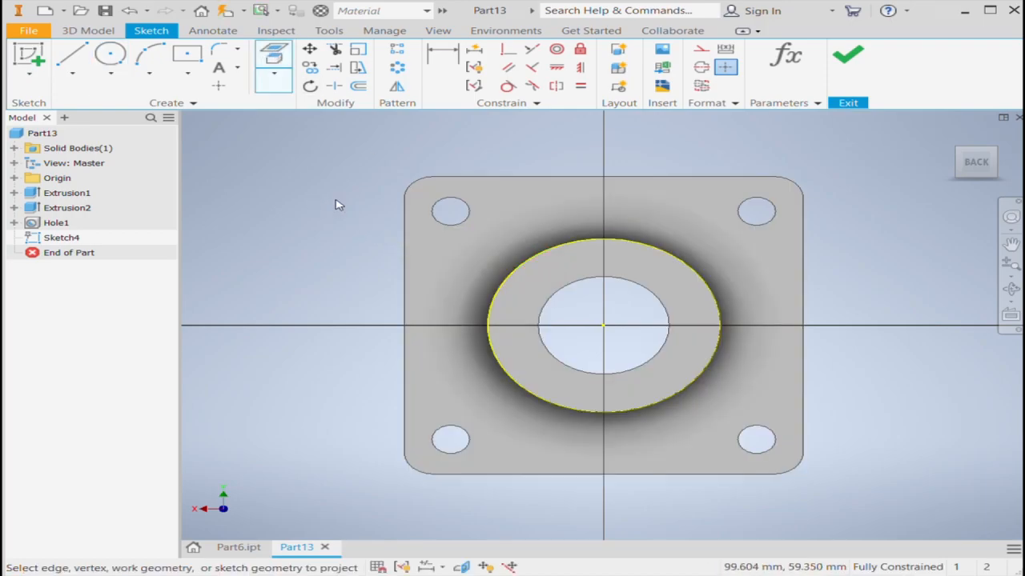
click(112, 54)
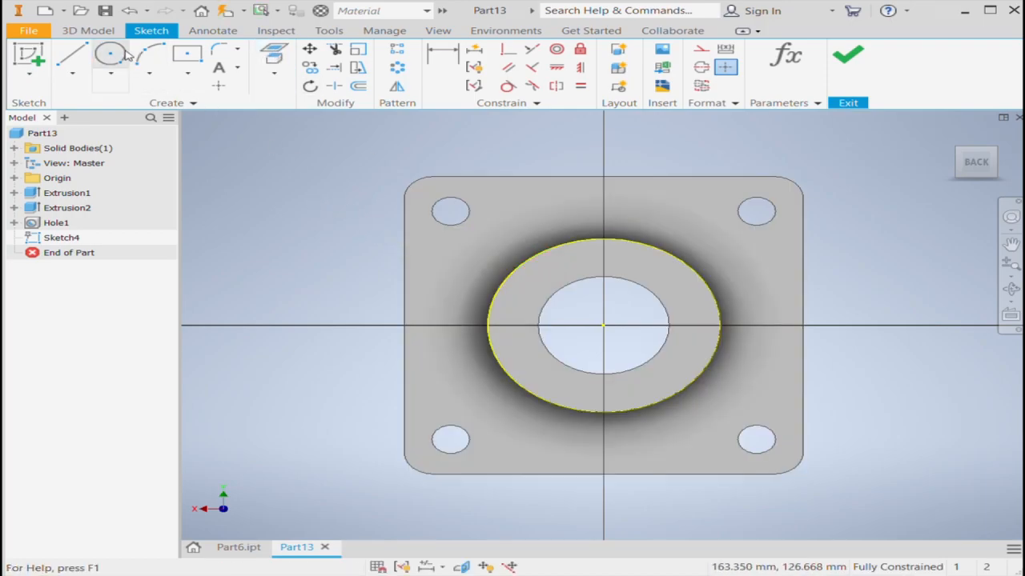
click(604, 325)
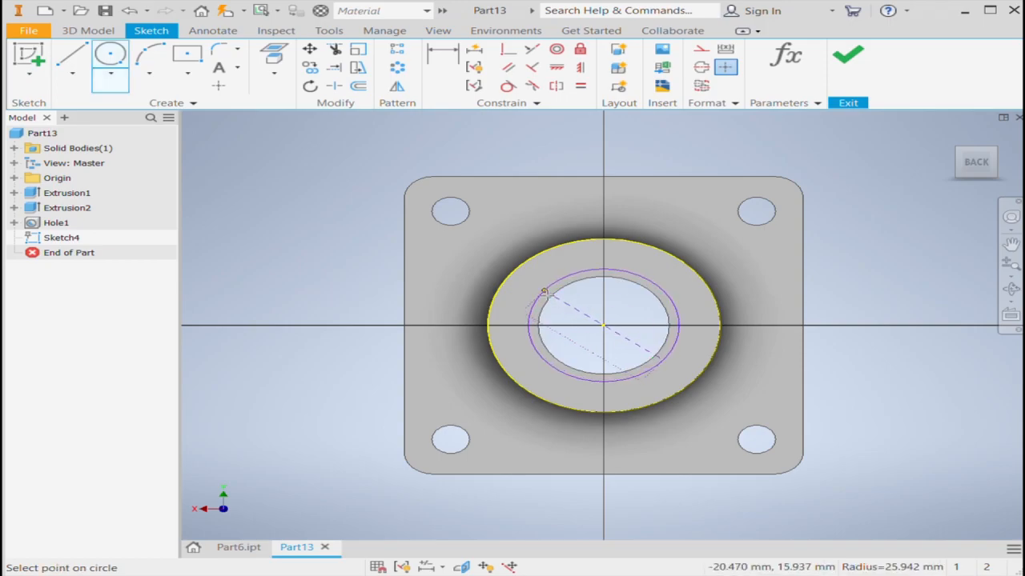
click(545, 292)
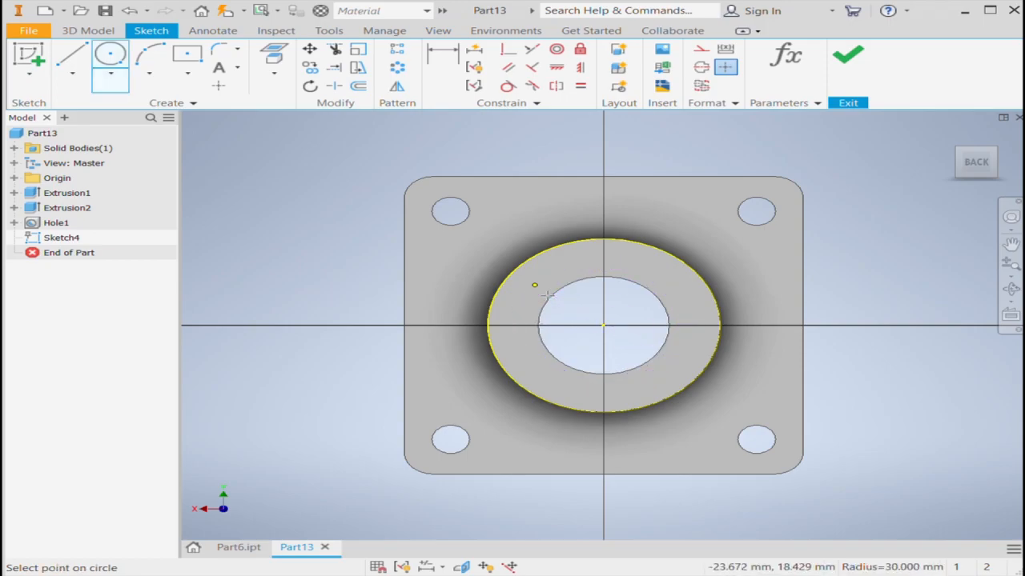
key(Escape)
click(848, 54)
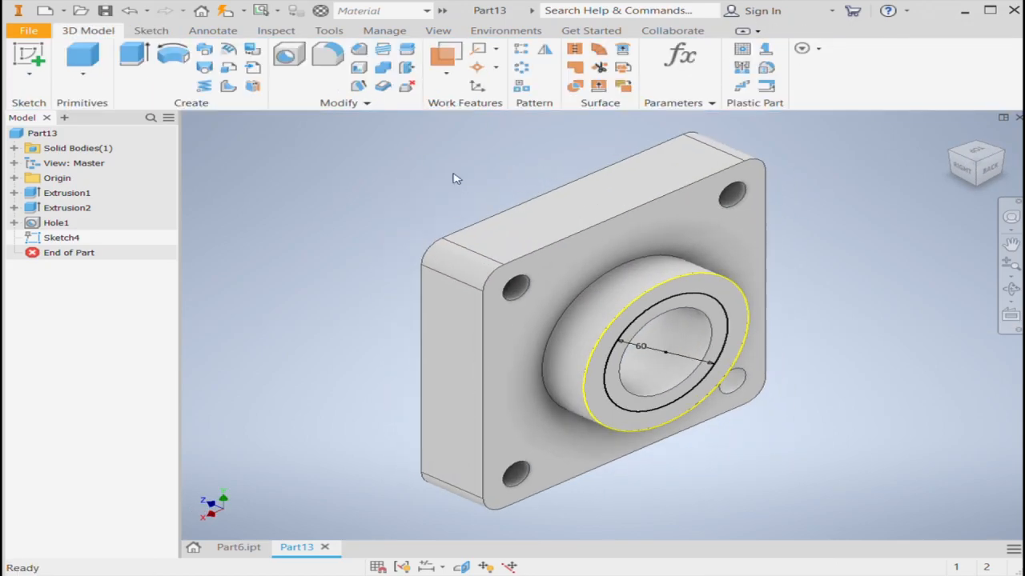
Cut the ring between the 60 mm circle and the boss's outer edge 10 mm deep
click(136, 58)
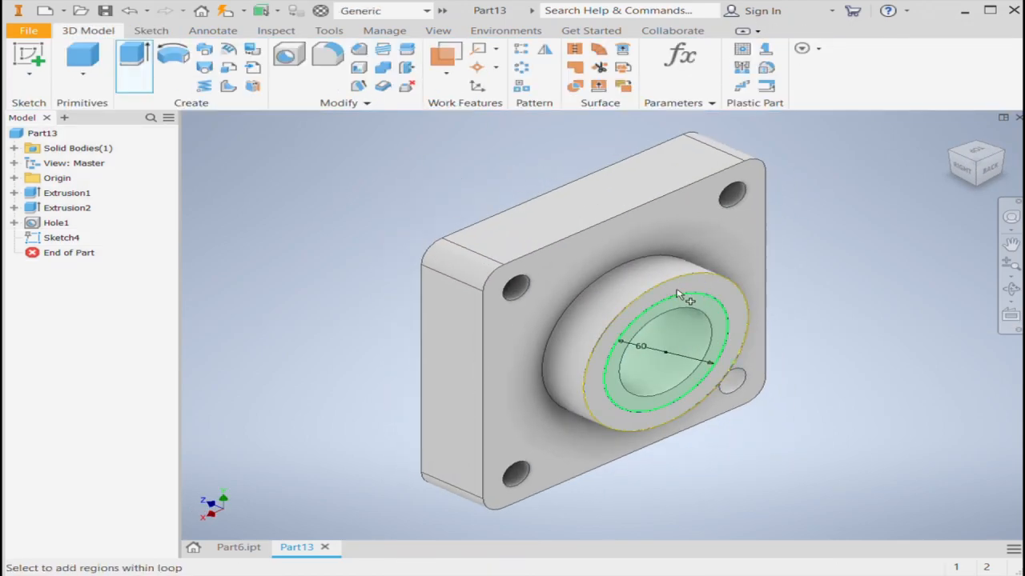
click(594, 352)
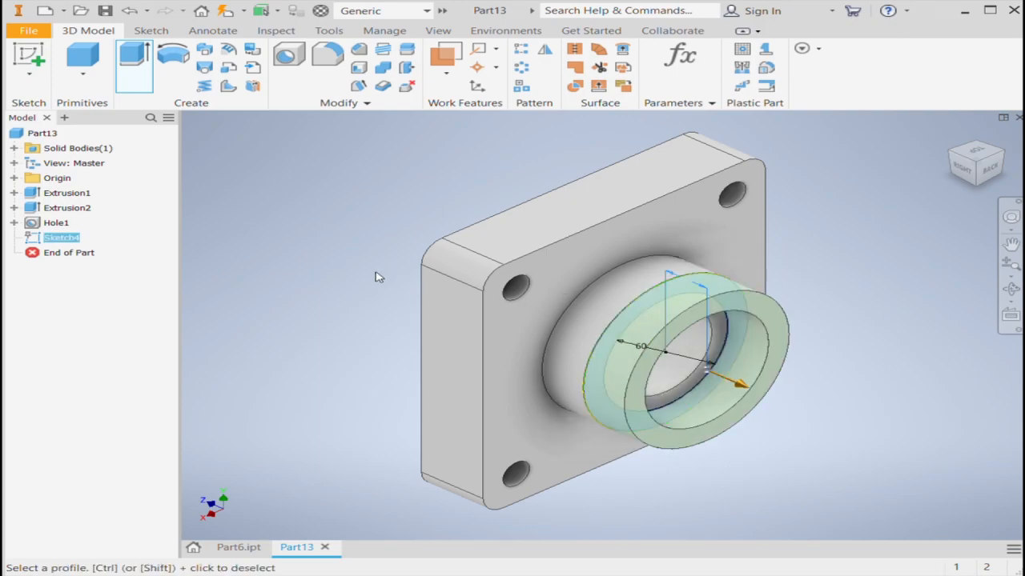
click(273, 237)
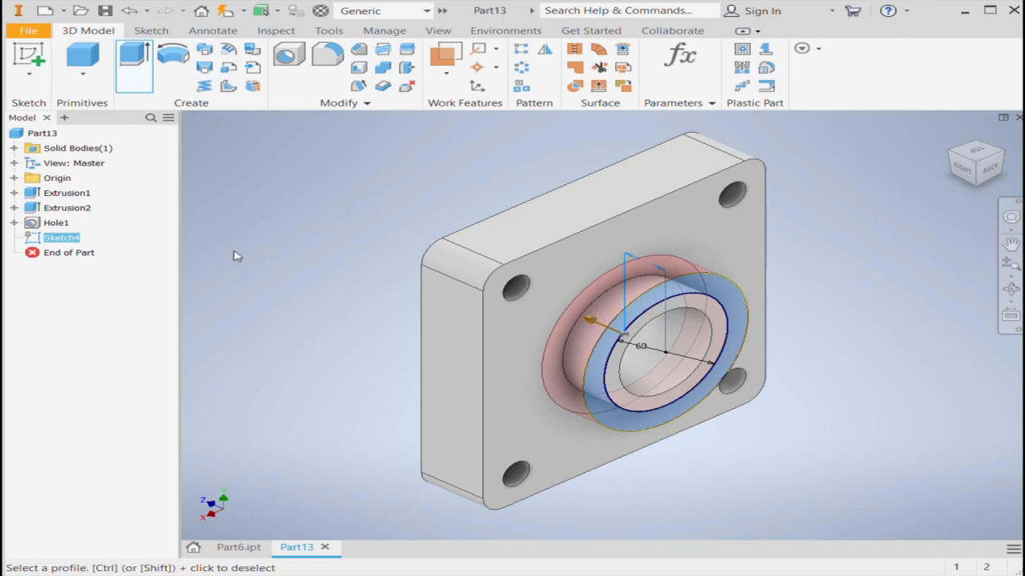
text(10)
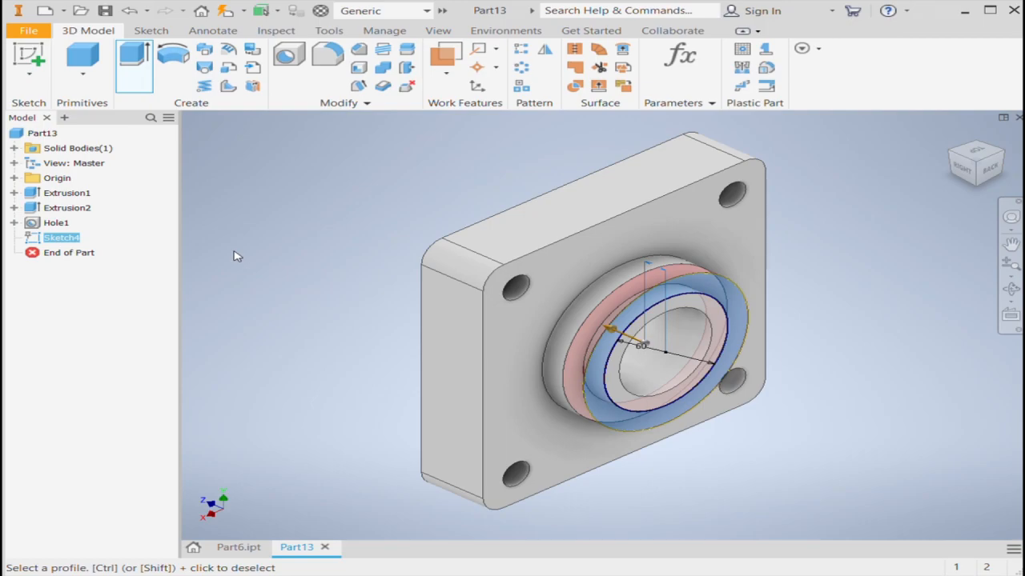
click(180, 395)
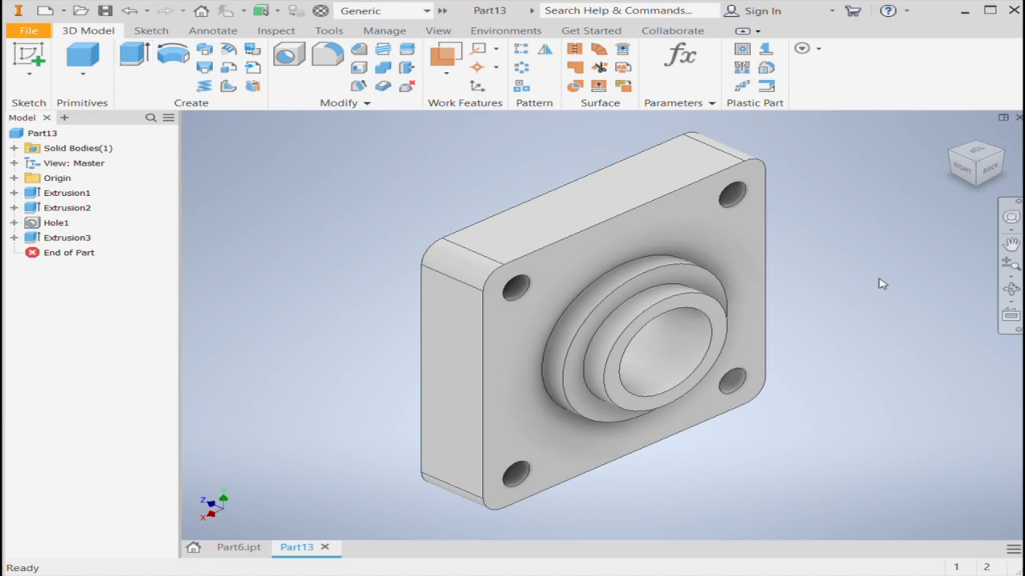
Start a sketch on the plate's flat front face, opposite the boss, and project the face's outline and hole edges
mouse_move(939, 155)
click(951, 157)
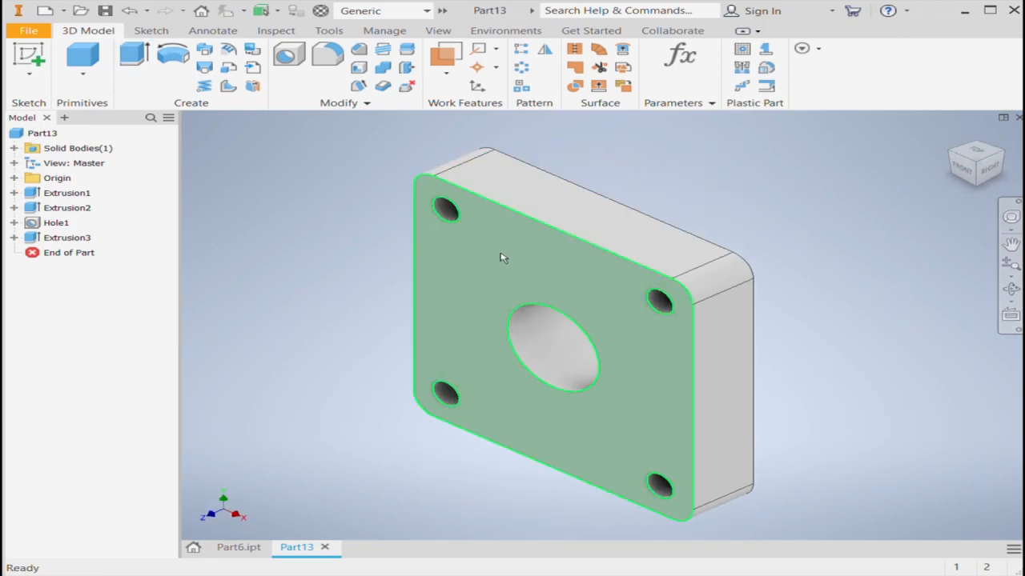
click(505, 254)
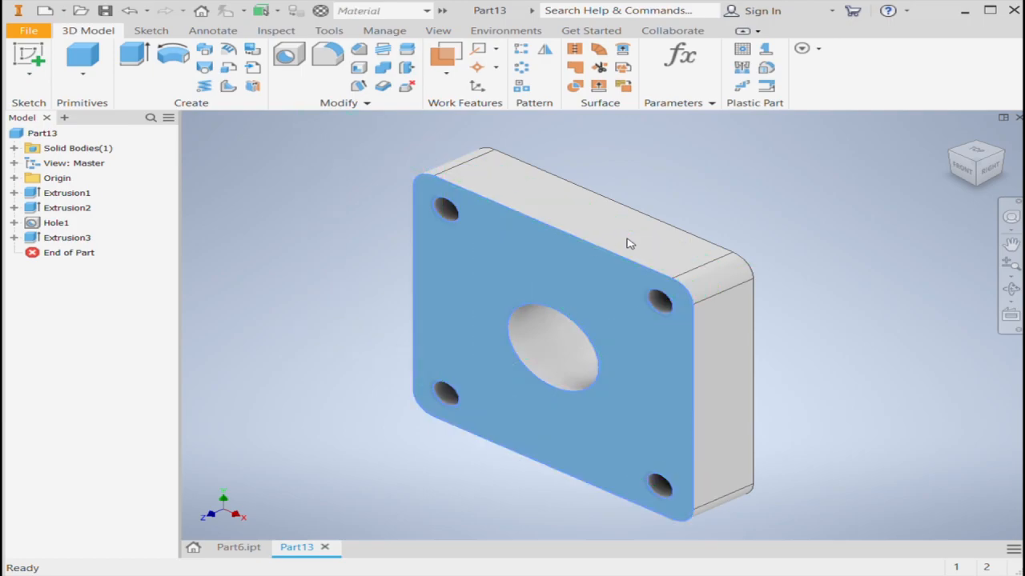
key(s)
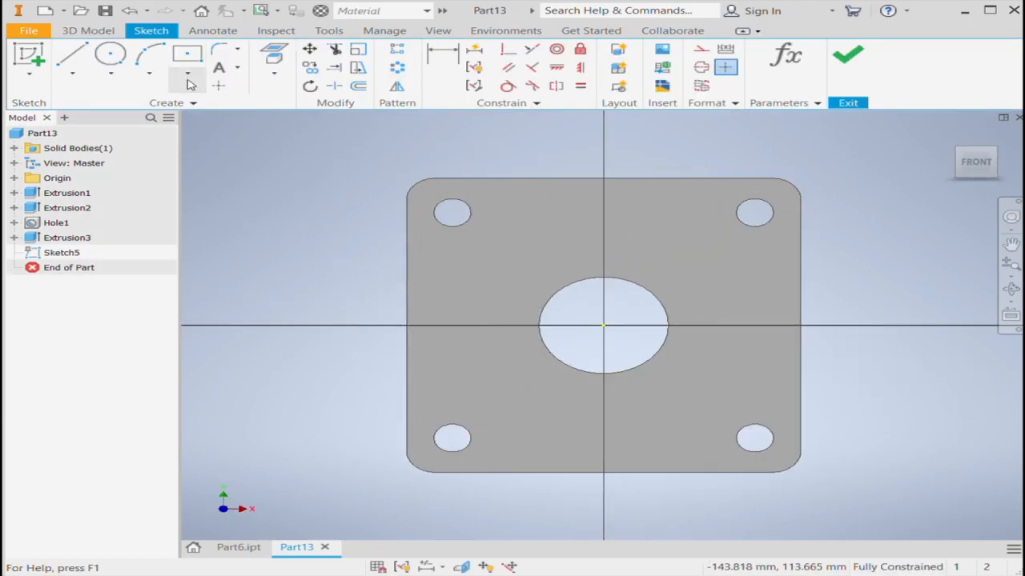
click(273, 56)
click(551, 231)
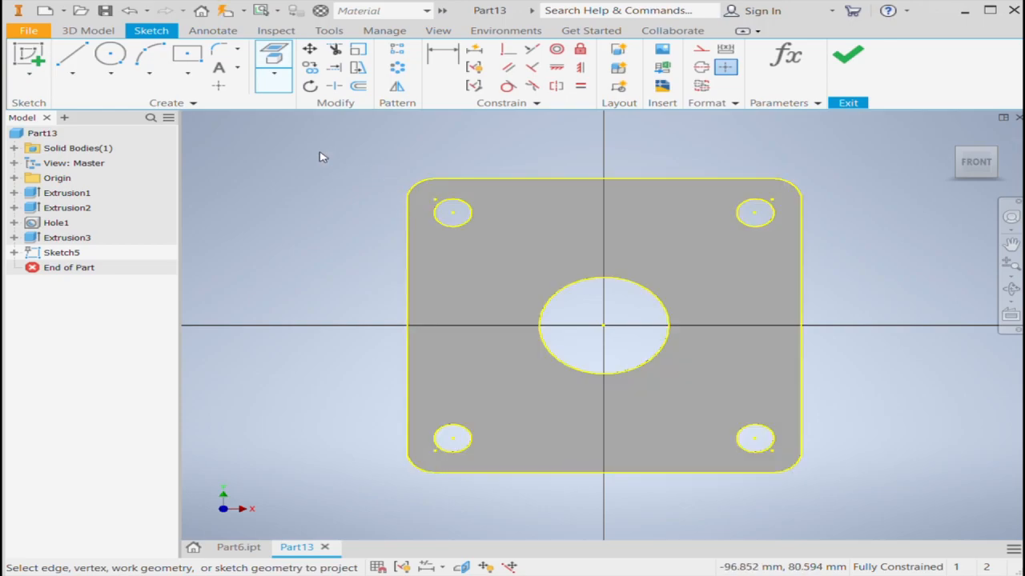
Offset the plate's projected outline 10 mm inward and finish the sketch
key(Escape)
click(358, 86)
click(519, 184)
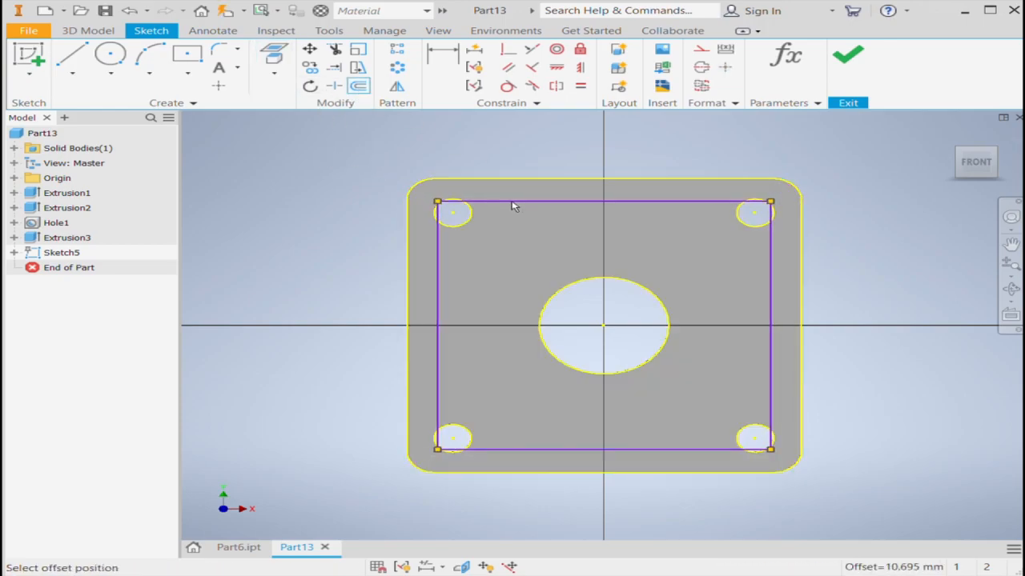
click(513, 206)
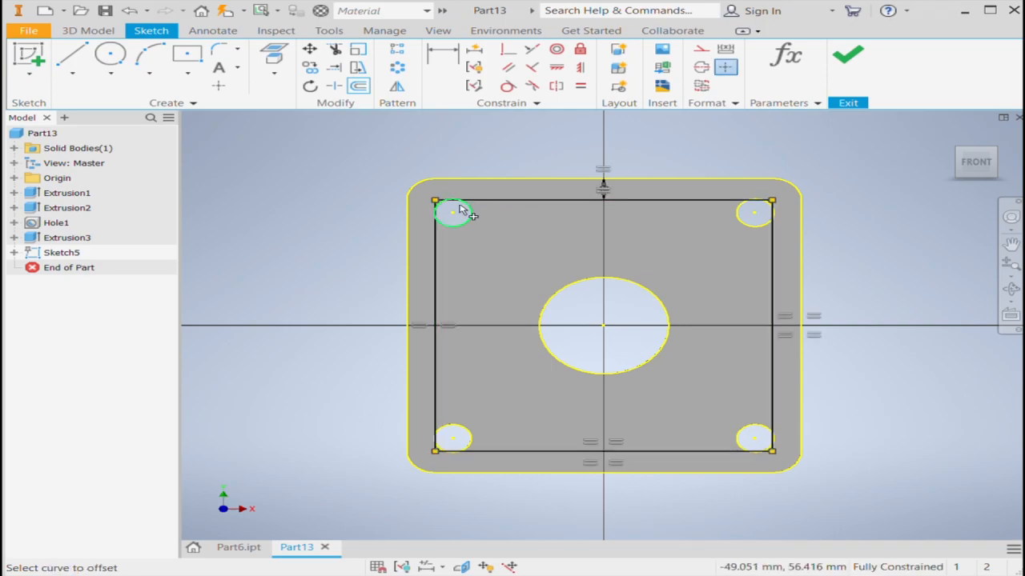
scroll(451, 211, up, 5)
scroll(427, 247, down, 5)
key(Escape)
click(848, 56)
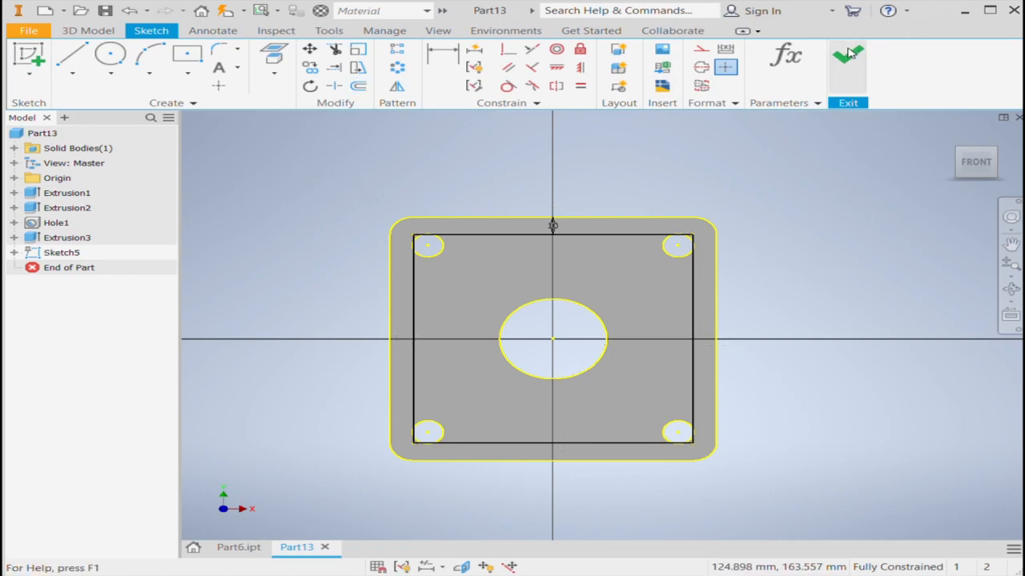
Extrude the region inside the offset outline as a cut into the plate, forming a recessed pocket in the front face
click(134, 64)
click(464, 254)
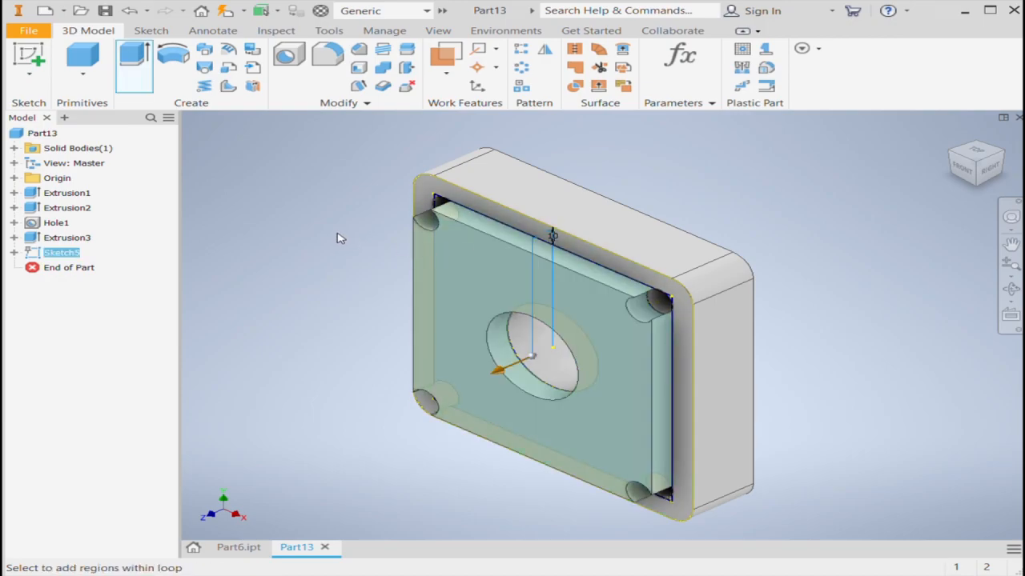
click(278, 238)
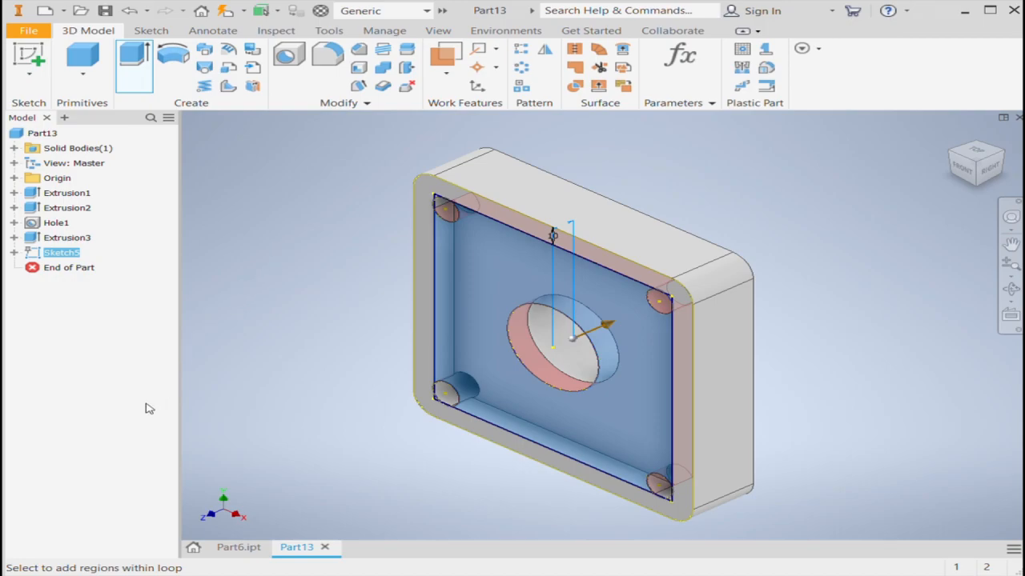
key(Return)
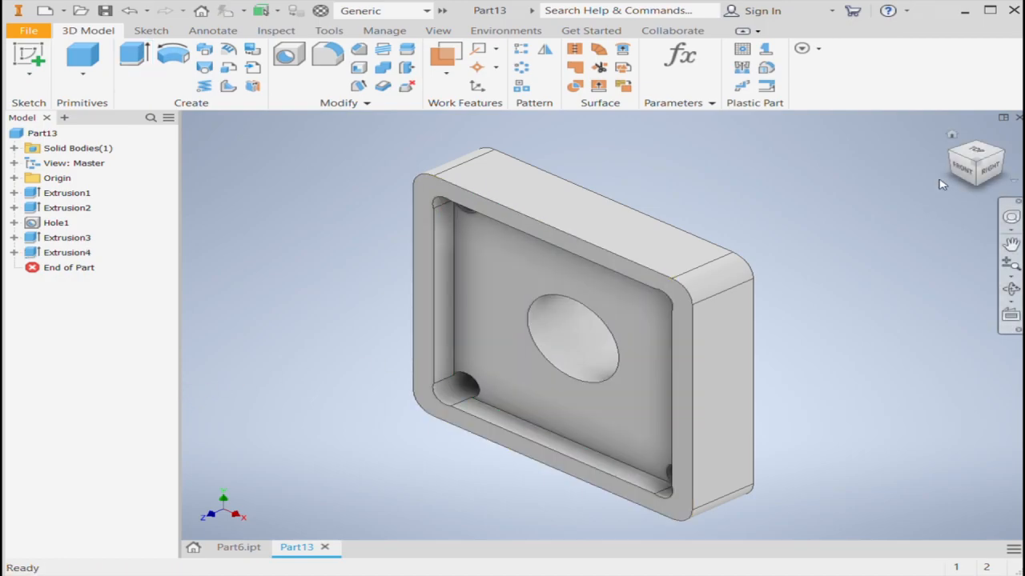
Save the part as Part13.ipt and assign the Steel, Mild material to the whole body
click(1010, 157)
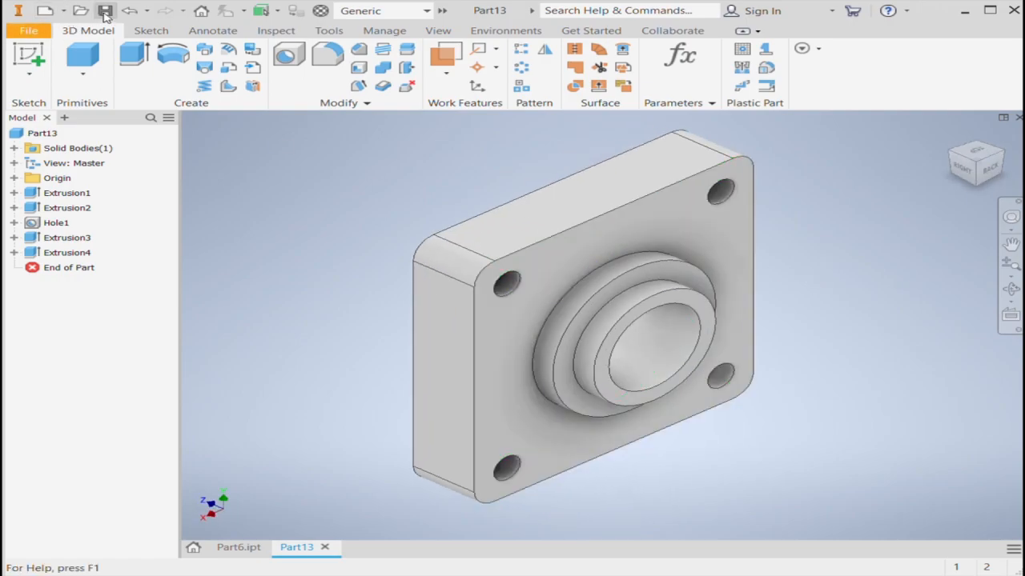
click(105, 13)
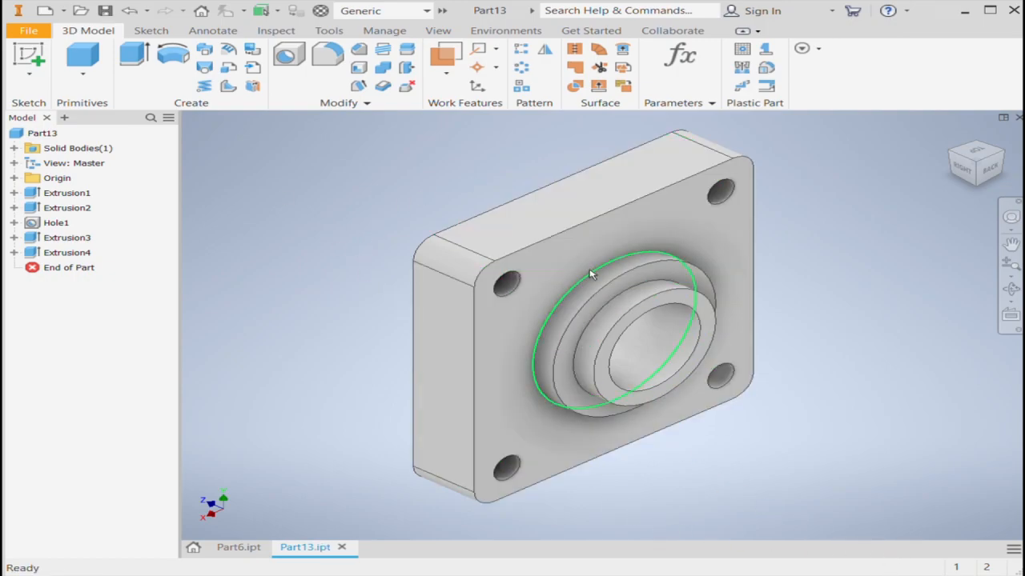
scroll(590, 274, down, 2)
drag(441, 151, 811, 438)
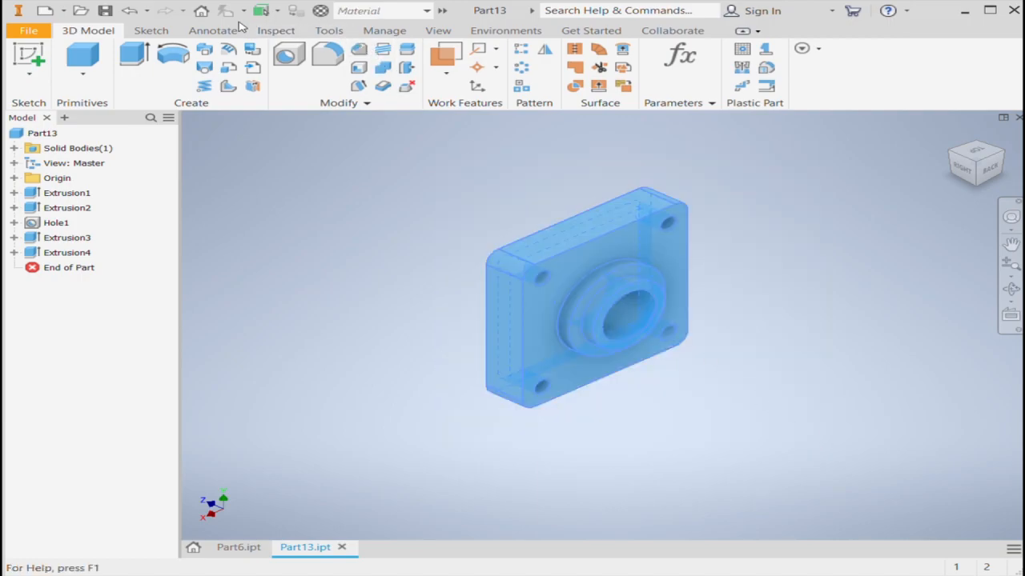
click(321, 12)
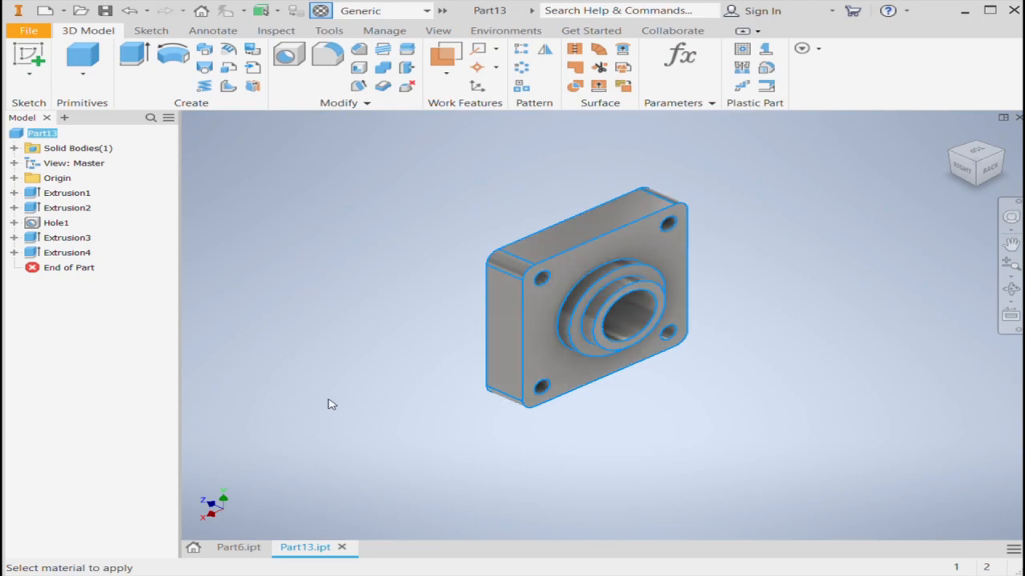
click(662, 108)
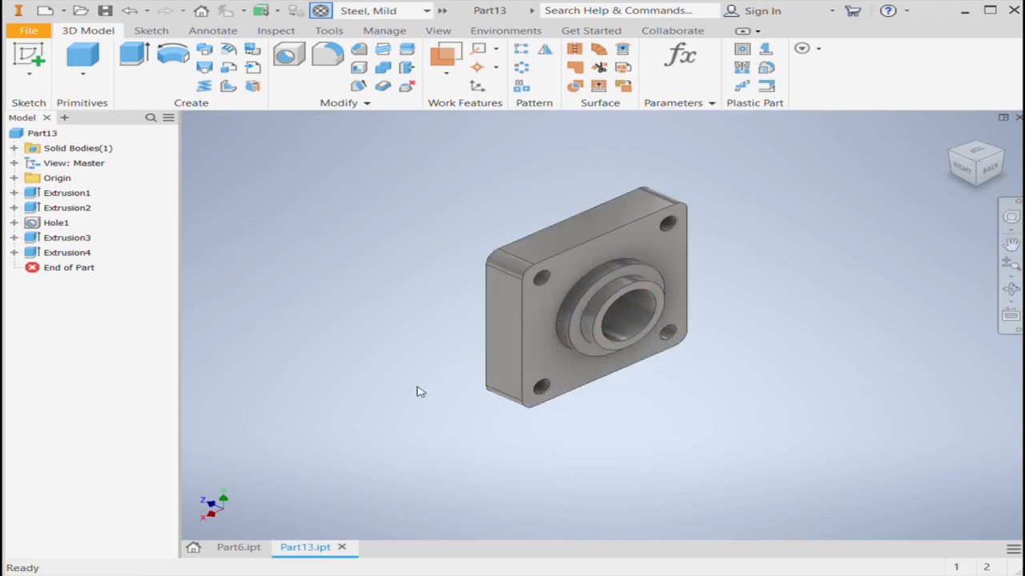
Save the finished flange part and close the Part13.ipt document
scroll(393, 352, down, 3)
middle_drag(362, 379, 257, 416)
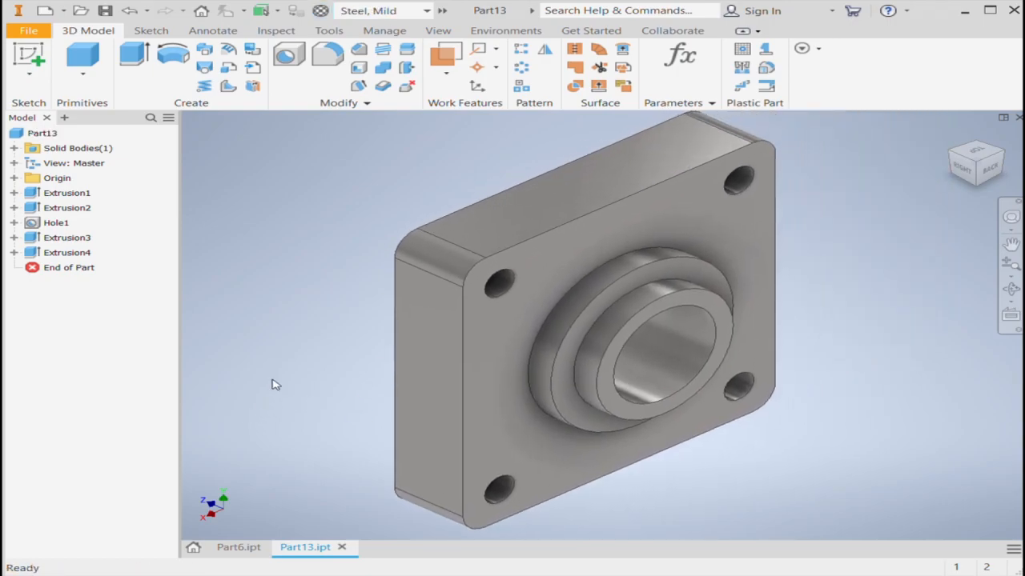
scroll(272, 384, up, 3)
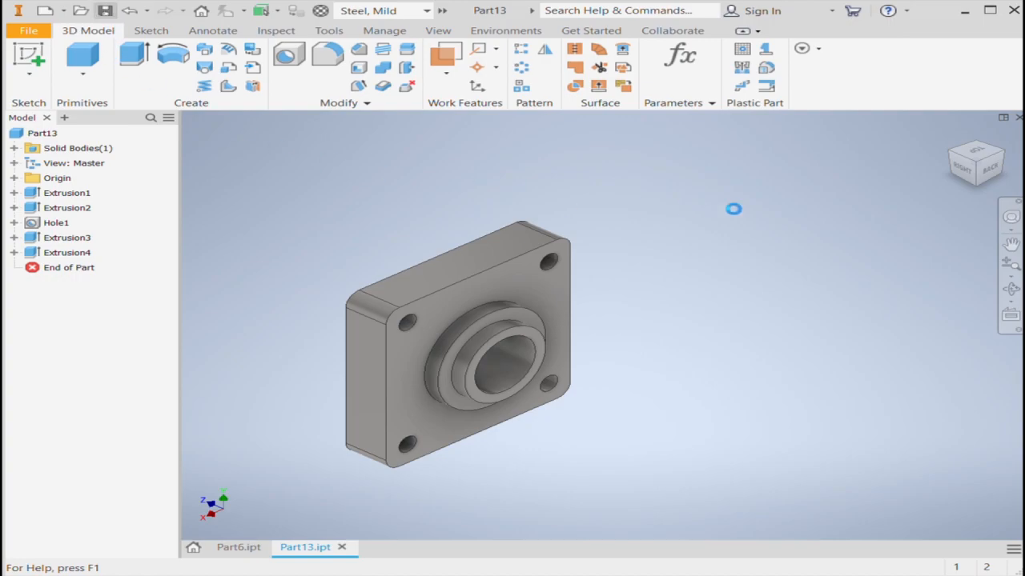
click(1018, 117)
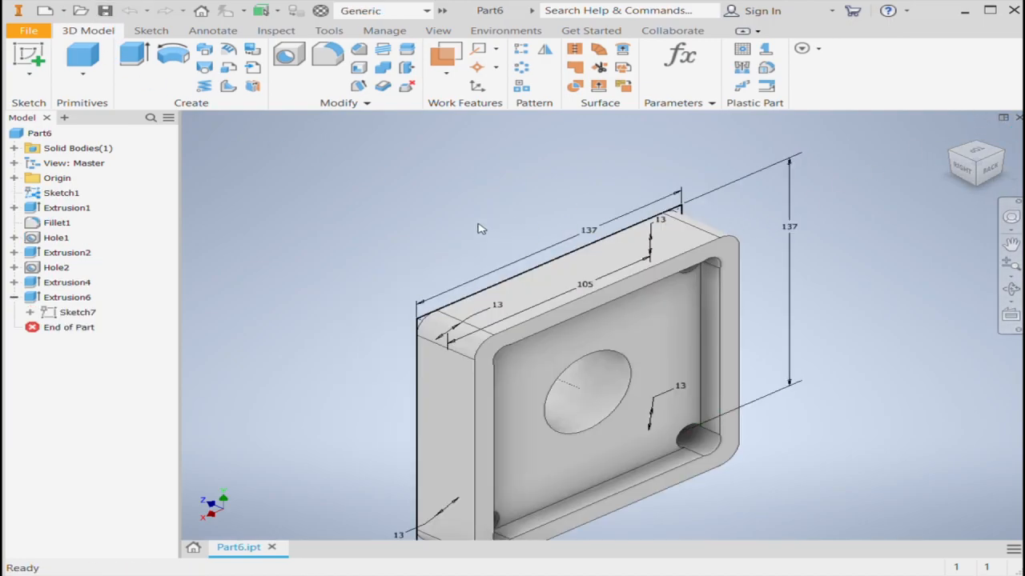